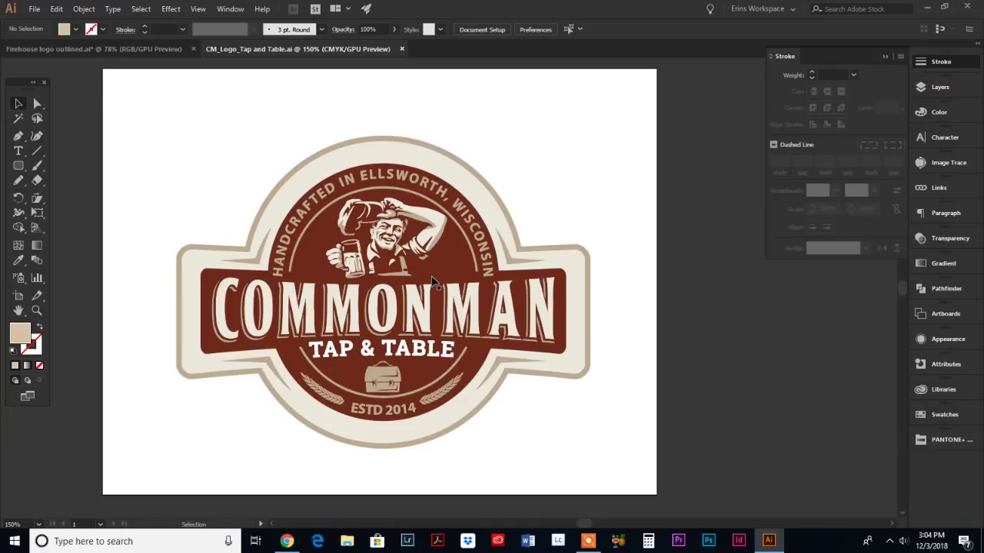
# Bring the Firehouse logo outlined.ai document forward, showing the ENG 44 TWR banner.
pyautogui.click(64, 50)
pyautogui.scroll(-1, 146, 244)
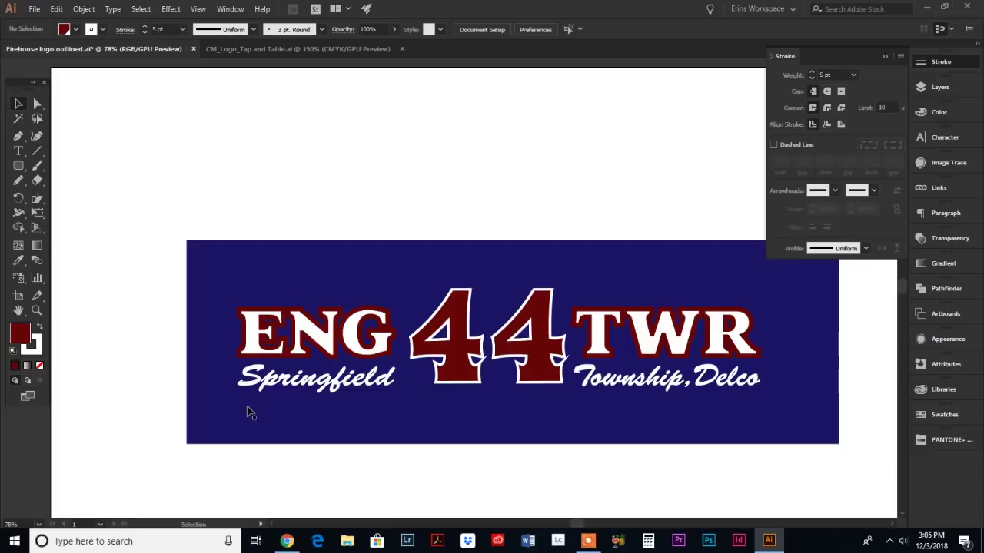
# Return to CM_Logo_Tap and Table.ai and select the Common Man badge artwork.
pyautogui.click(312, 47)
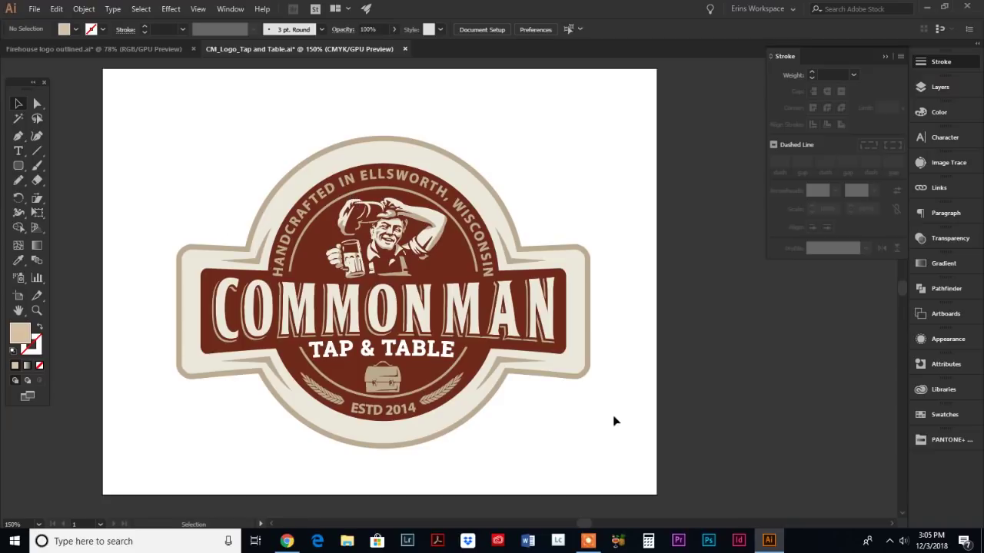
pyautogui.click(386, 144)
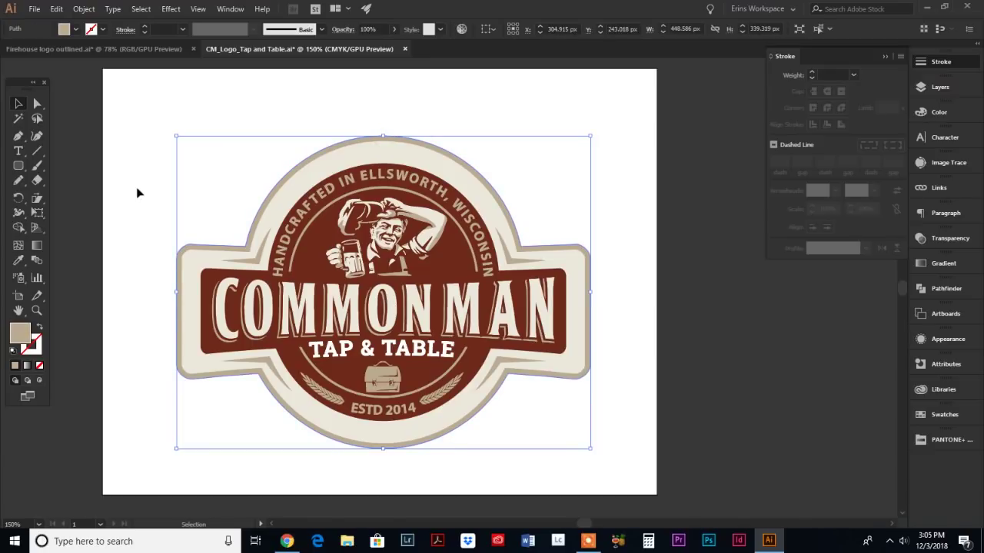
# Open Object > Path > Offset Path for the Common Man logo with Preview on.
pyautogui.click(84, 9)
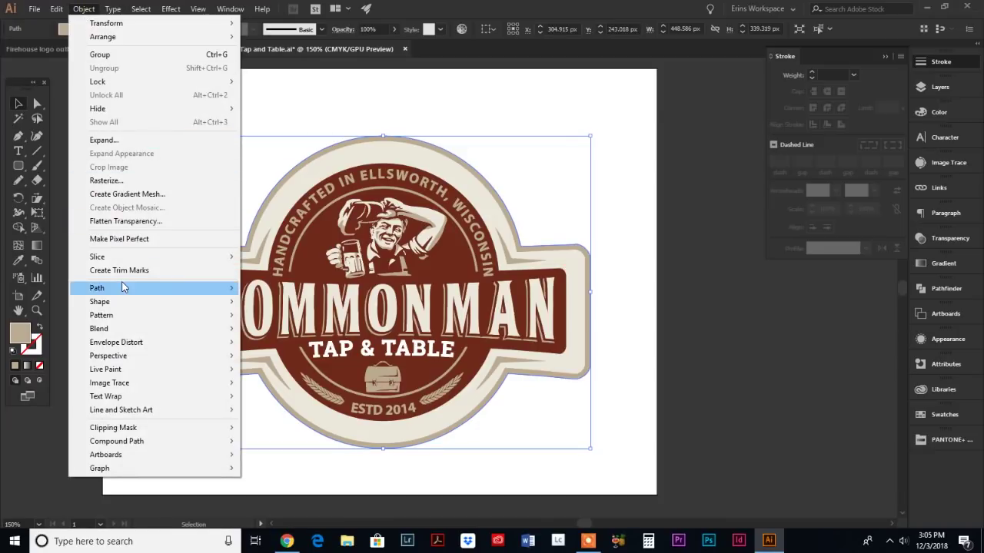
pyautogui.moveTo(123, 287)
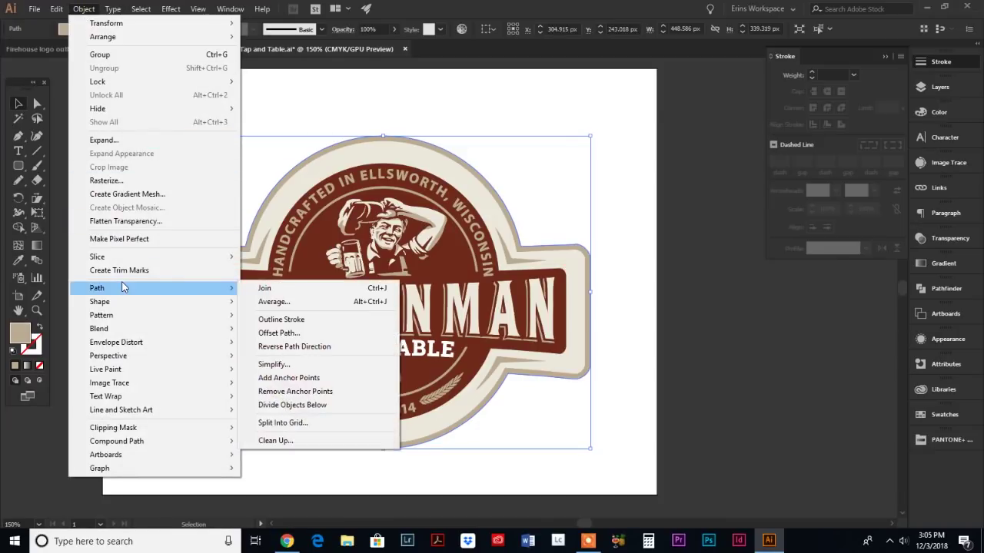
pyautogui.click(280, 333)
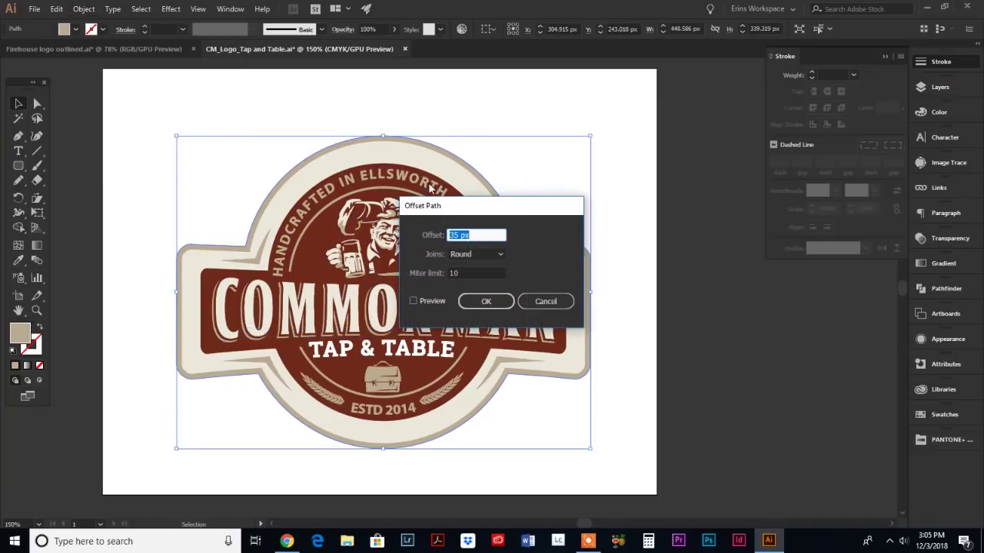
pyautogui.moveTo(442, 207); pyautogui.dragTo(637, 225)
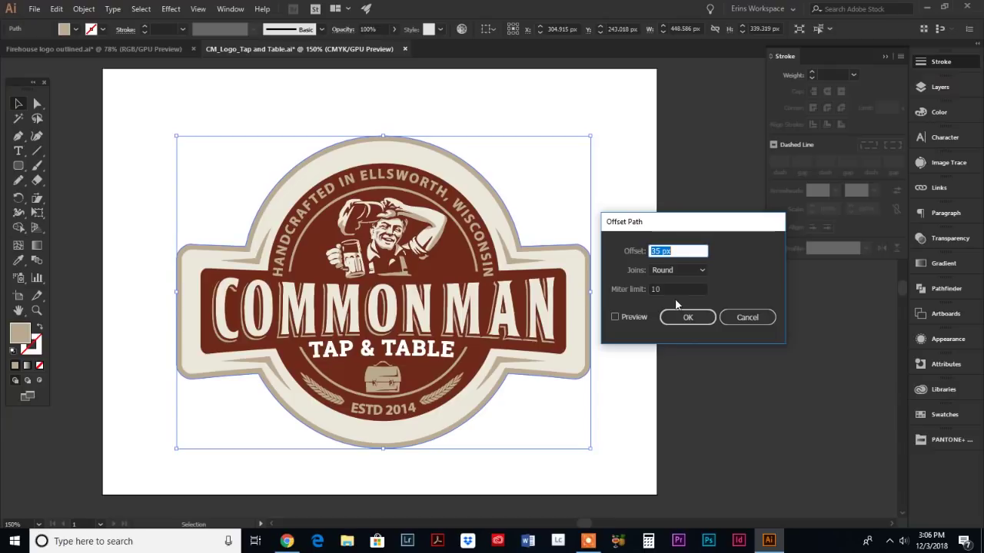
pyautogui.click(679, 251)
pyautogui.click(615, 316)
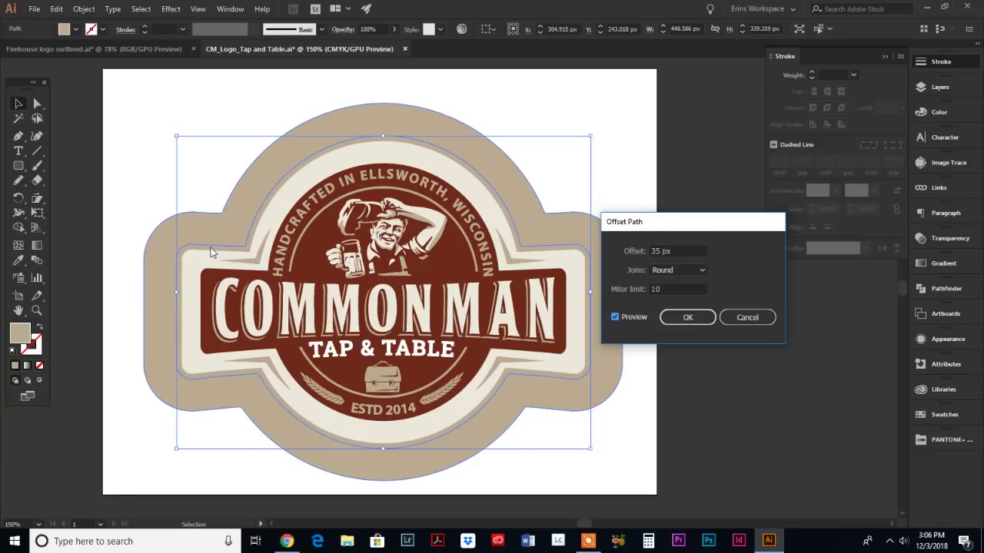
# Try a 25 px offset distance, then settle on 20 px.
pyautogui.tripleClick(675, 251)
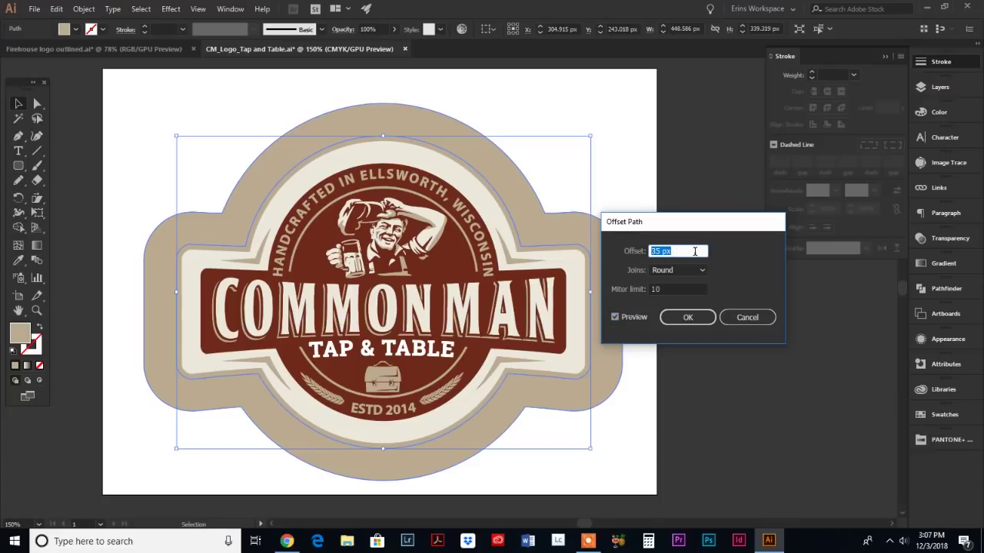
pyautogui.write('25')
pyautogui.press('Tab')
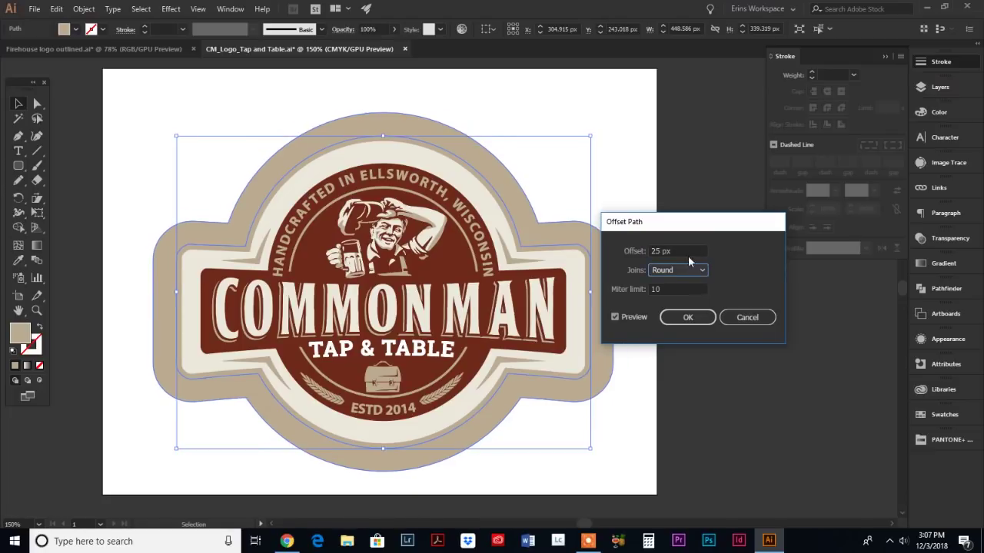
pyautogui.moveTo(684, 254); pyautogui.dragTo(634, 252)
pyautogui.write('20')
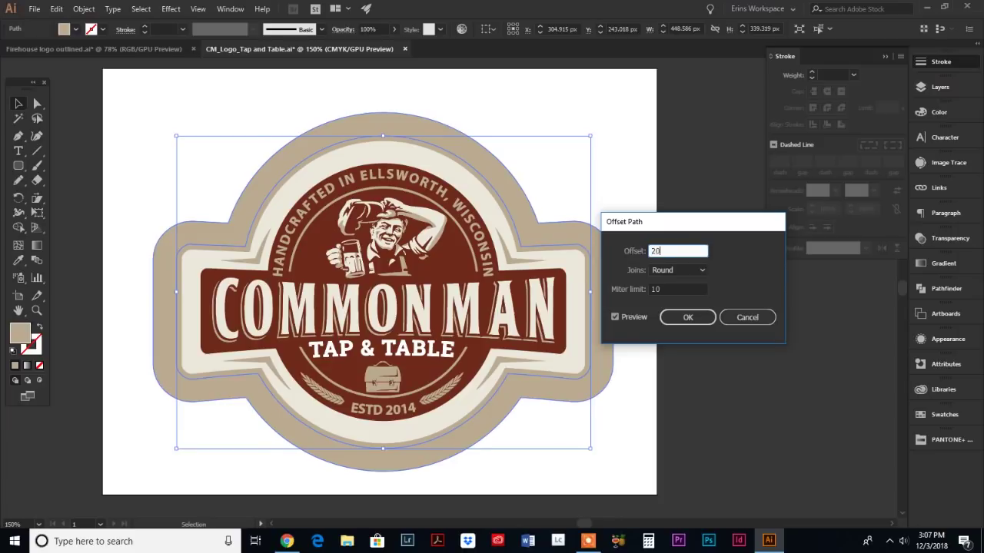
pyautogui.press('Tab')
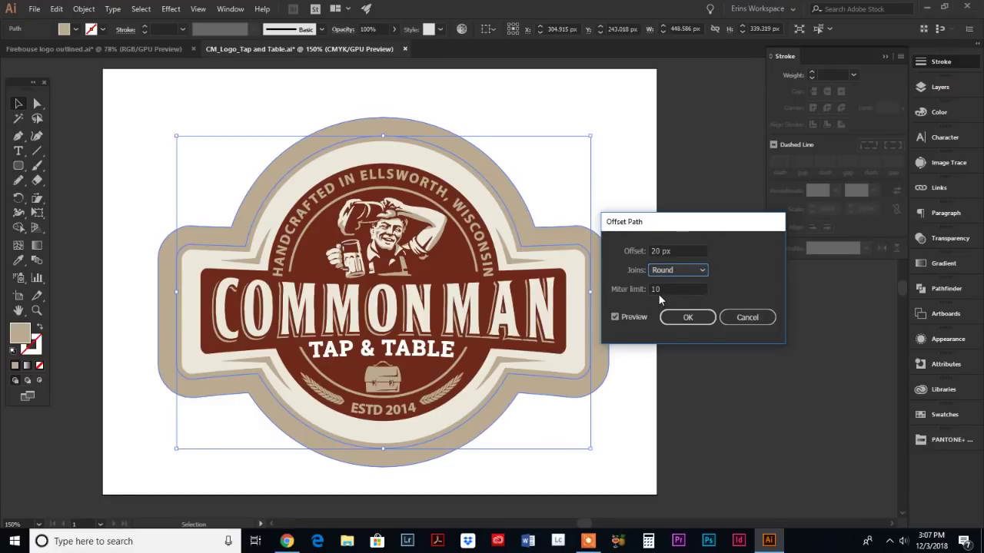
# Compare Miter and Bevel corner joins before settling on Round joins.
pyautogui.click(669, 272)
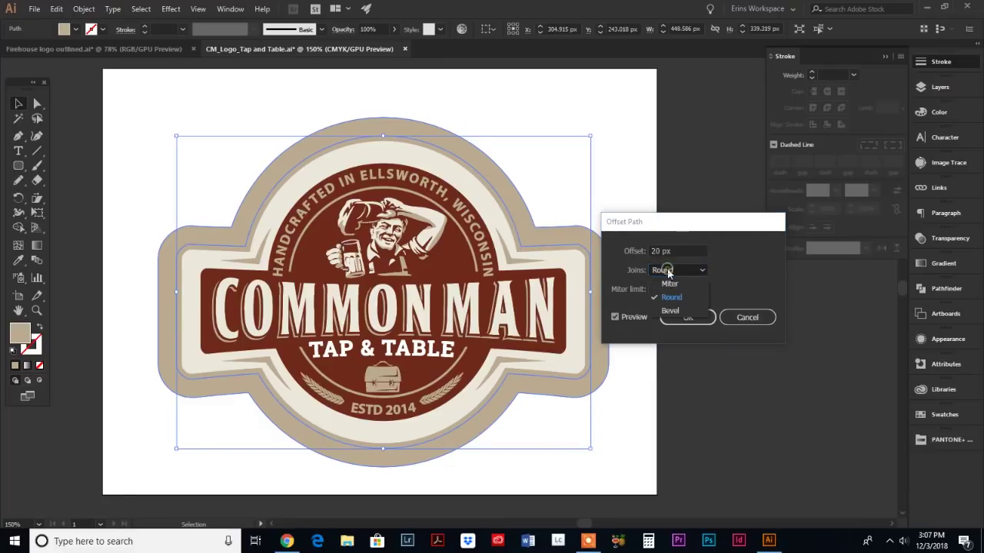
pyautogui.click(670, 285)
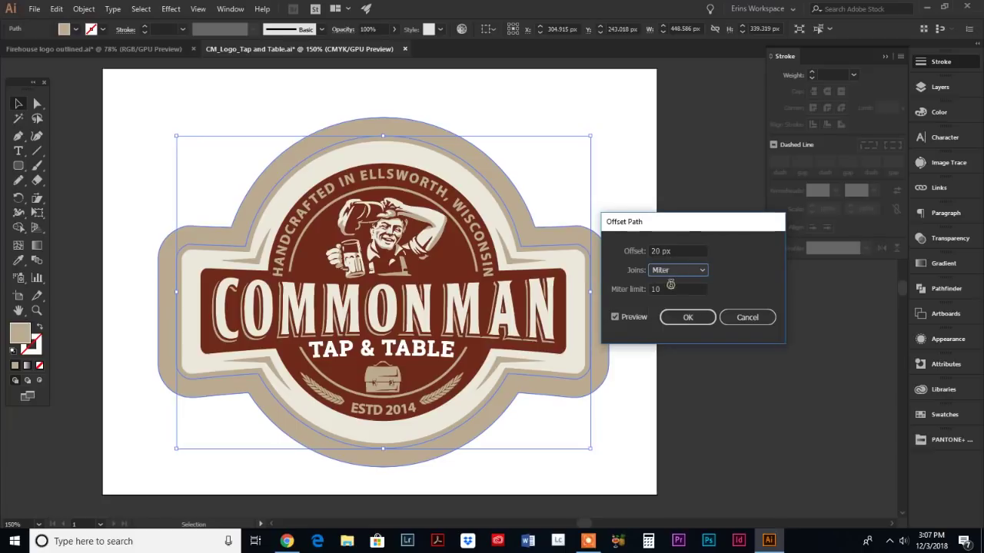
pyautogui.click(615, 317)
pyautogui.click(615, 318)
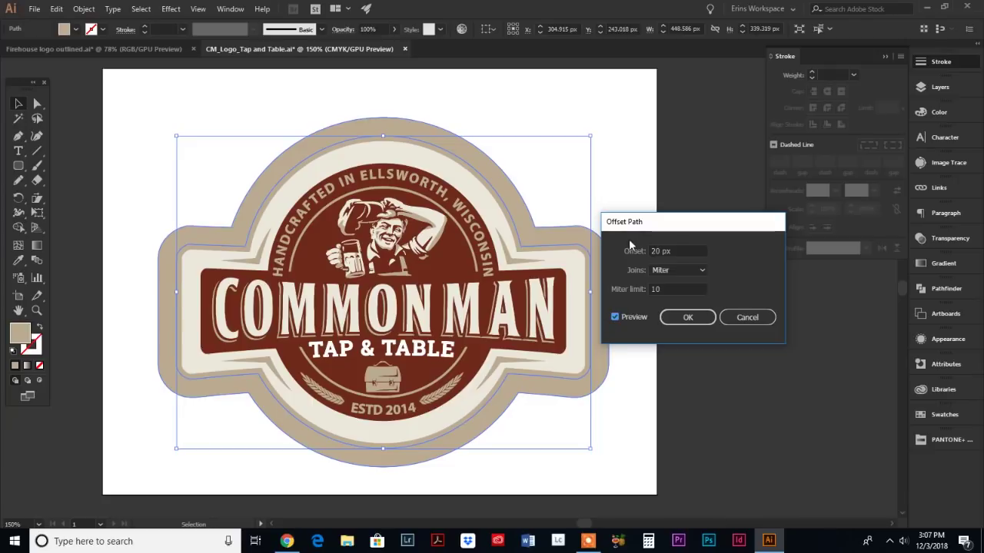
pyautogui.click(667, 270)
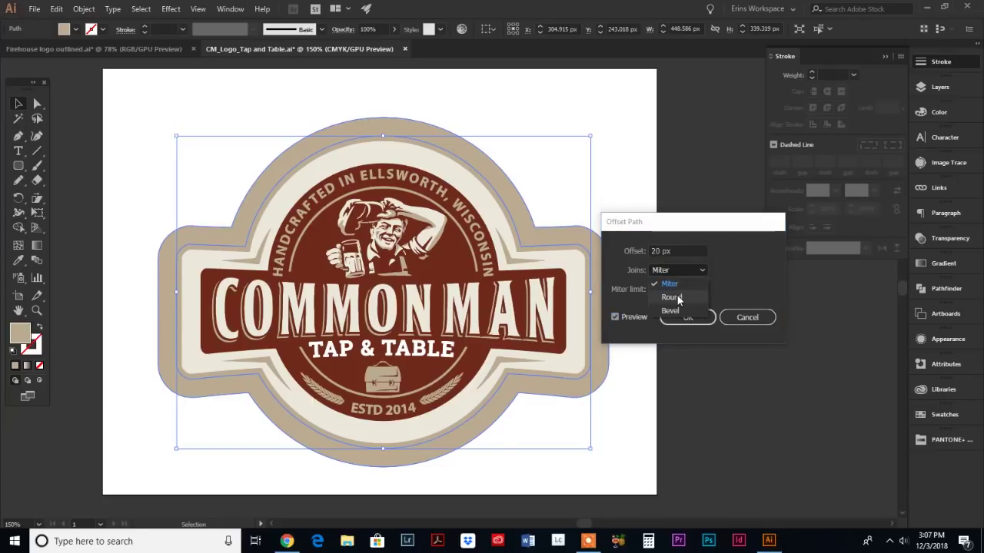
pyautogui.click(678, 298)
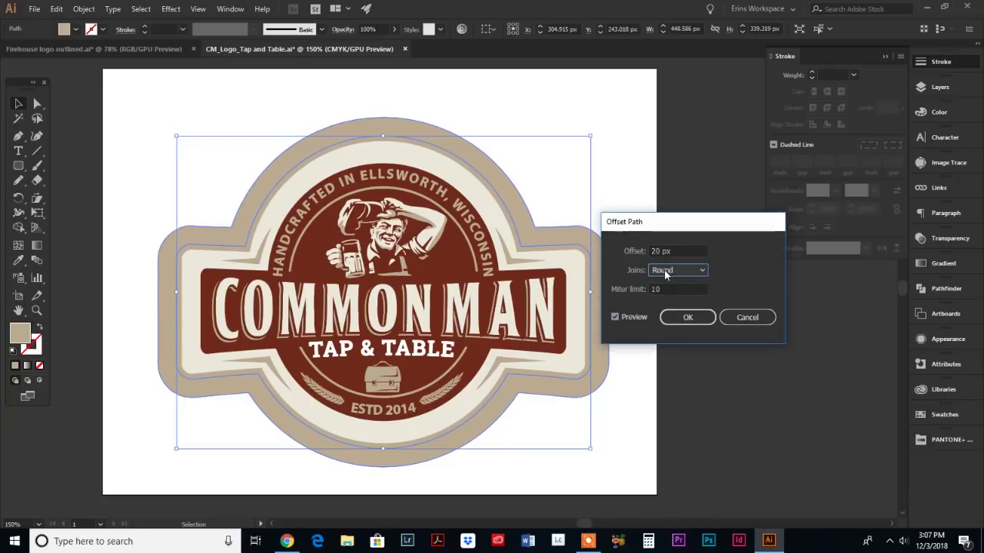
pyautogui.click(665, 270)
pyautogui.click(661, 311)
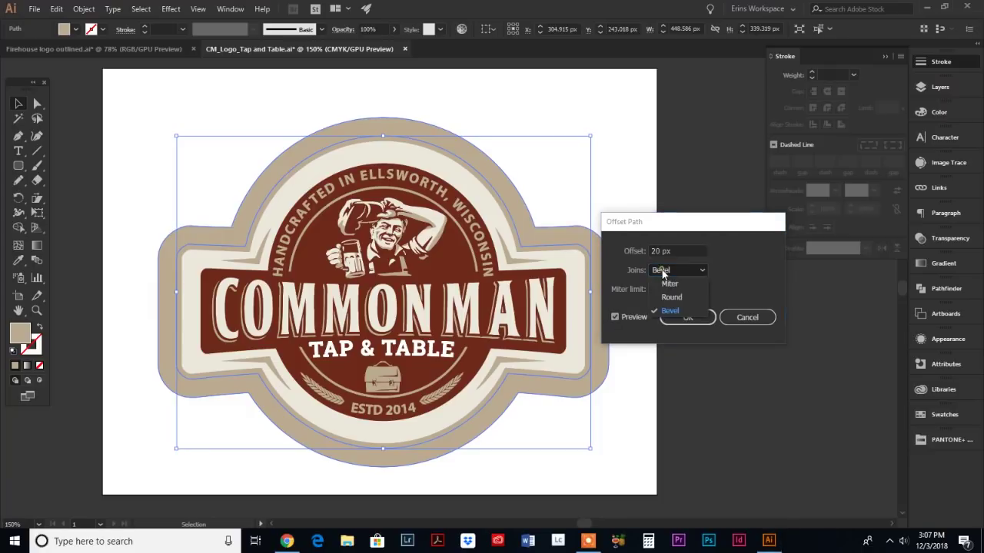
pyautogui.click(671, 296)
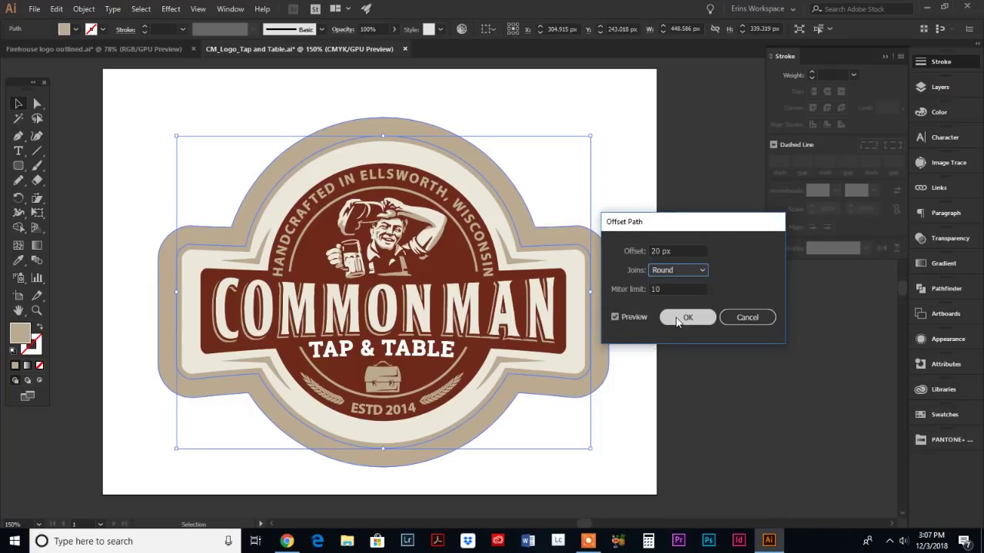
# Apply the 20 px offset and remove the fill from the new outer path.
pyautogui.click(677, 318)
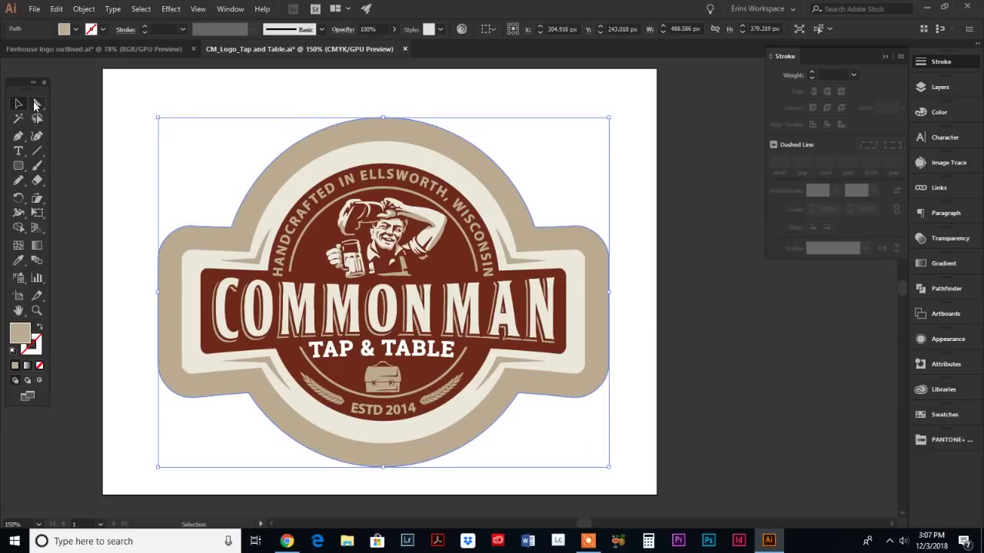
pyautogui.click(37, 103)
pyautogui.click(286, 121)
pyautogui.click(349, 136)
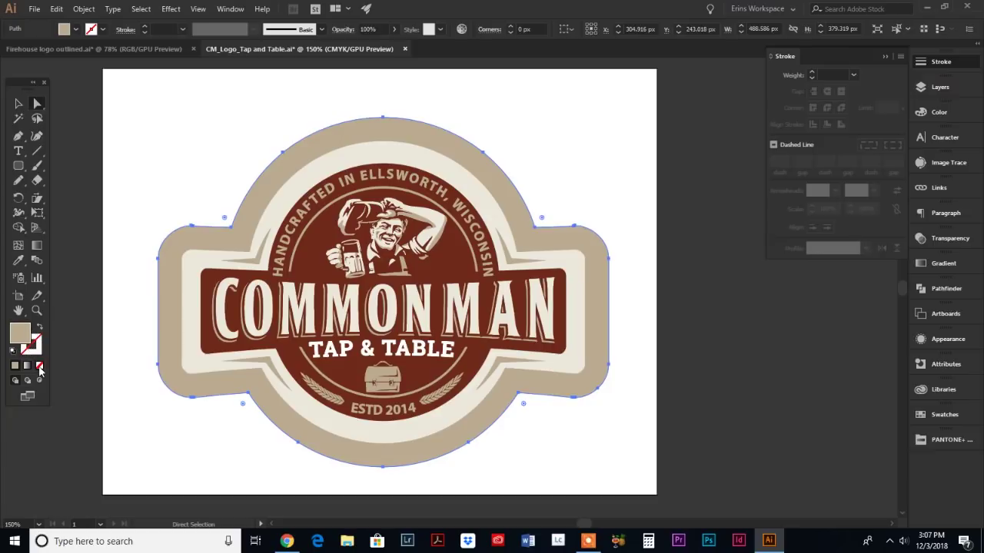
pyautogui.click(39, 367)
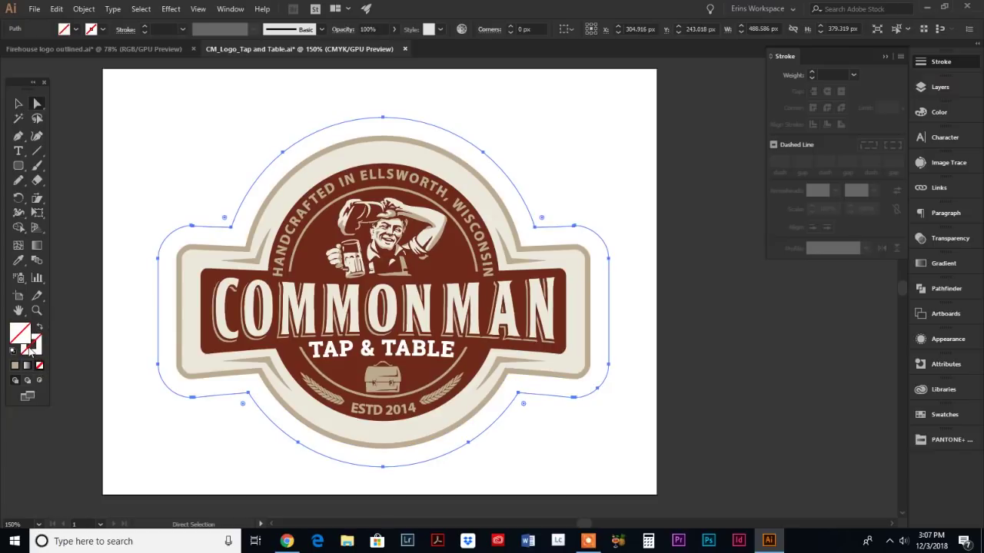
# Give the outer path a C0 M100 Y0 K0 magenta stroke, then deselect.
pyautogui.click(31, 346)
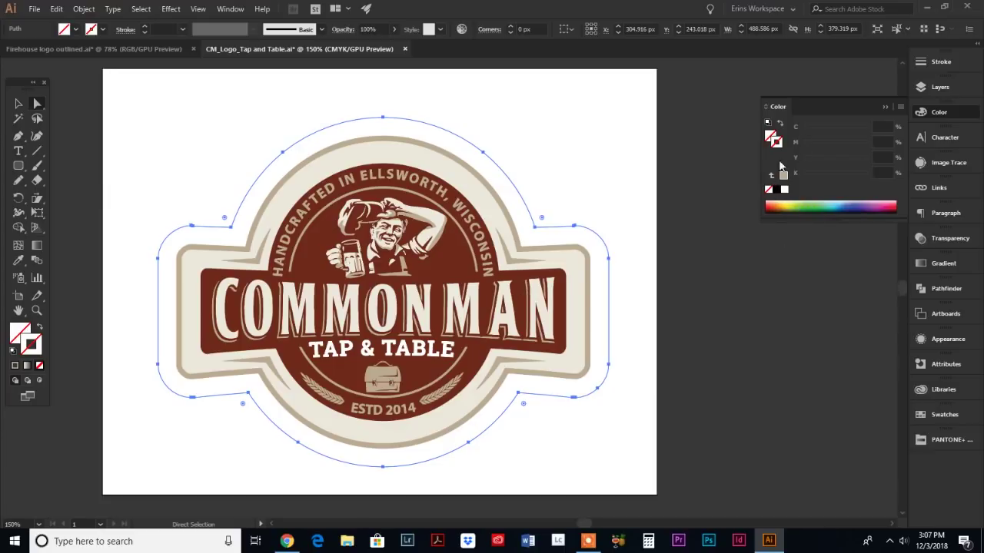
pyautogui.click(880, 140)
pyautogui.write('100')
pyautogui.press('Tab')
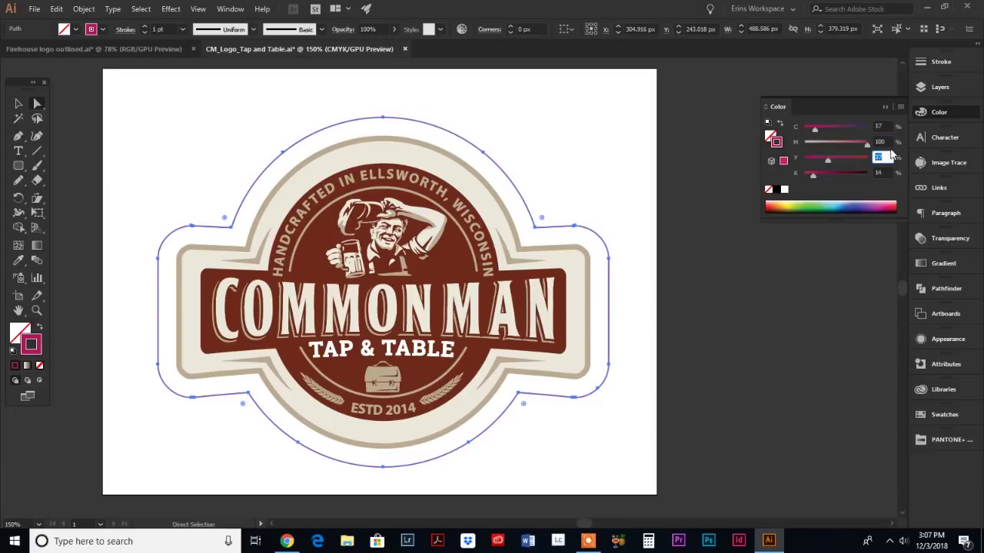
pyautogui.write('0')
pyautogui.press('Tab')
pyautogui.write('0')
pyautogui.click(885, 129)
pyautogui.write('0')
pyautogui.press('Tab')
pyautogui.click(582, 189)
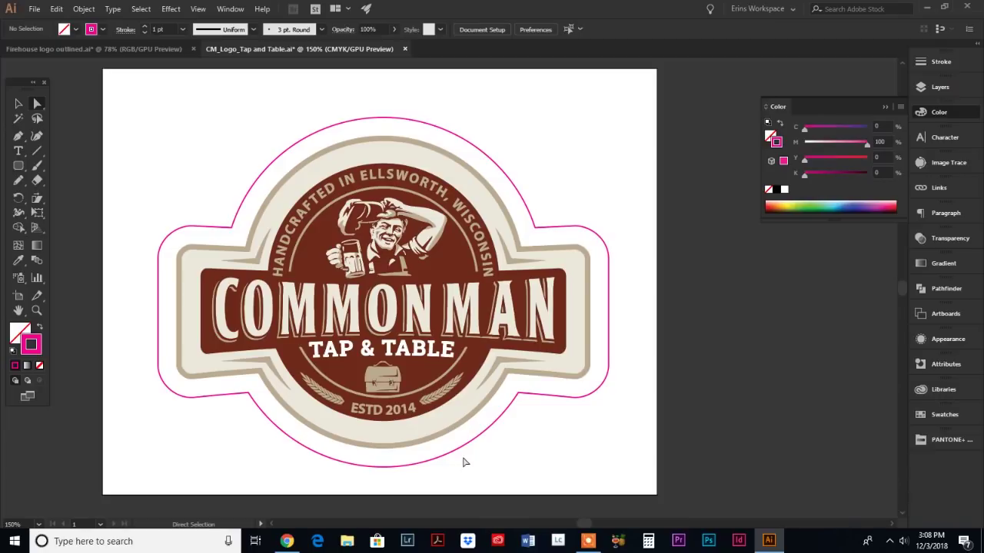
# In the Firehouse document, draw and discard a trial unfilled rounded rectangle, then select the 44 numerals.
pyautogui.click(122, 47)
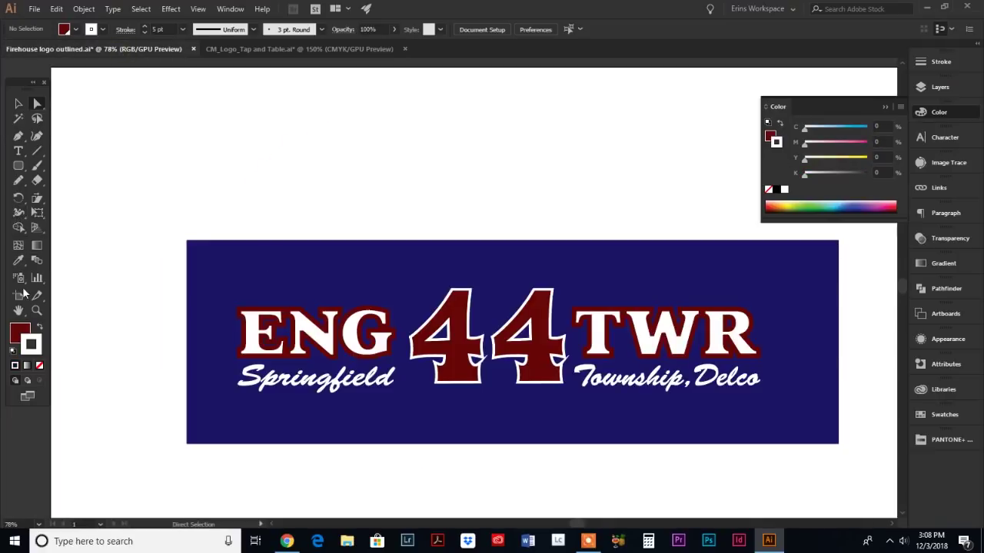
pyautogui.click(21, 105)
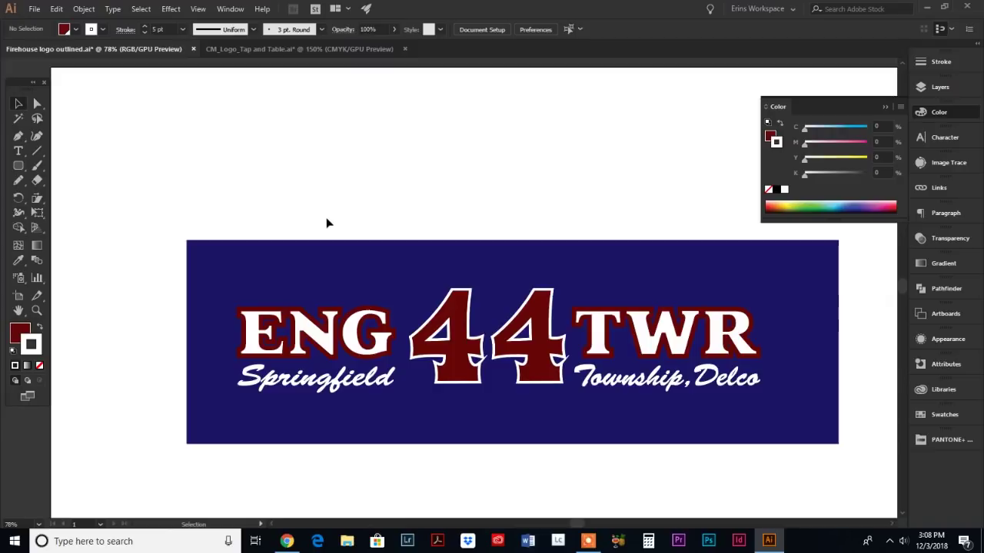
pyautogui.click(22, 165)
pyautogui.moveTo(228, 277); pyautogui.dragTo(773, 408)
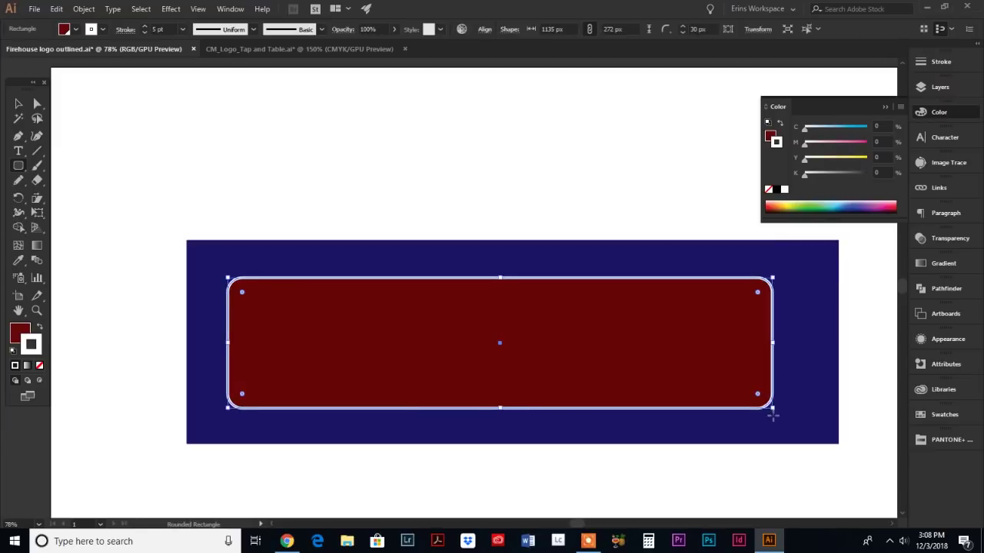
pyautogui.click(21, 329)
pyautogui.click(40, 367)
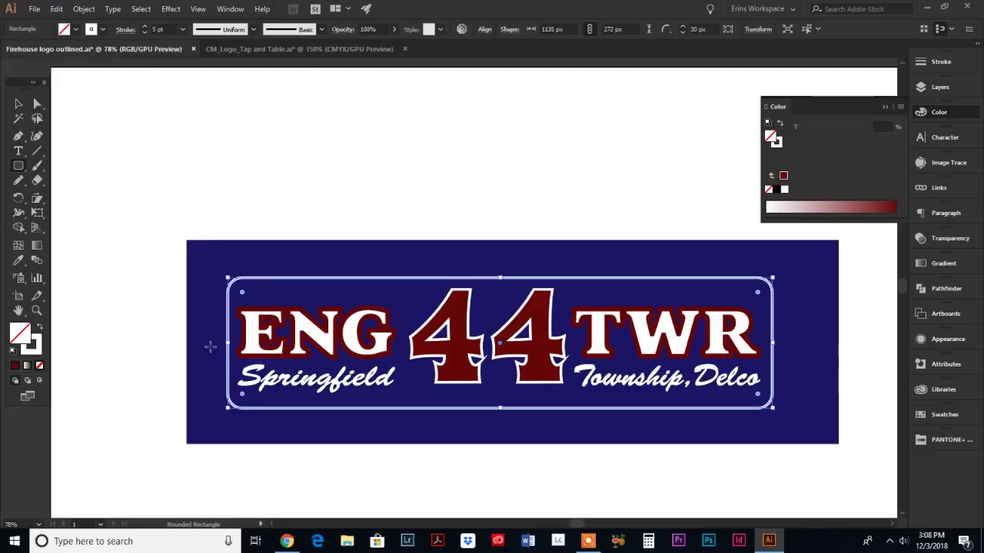
pyautogui.hotkey('ctrl', 'shift', 'a')
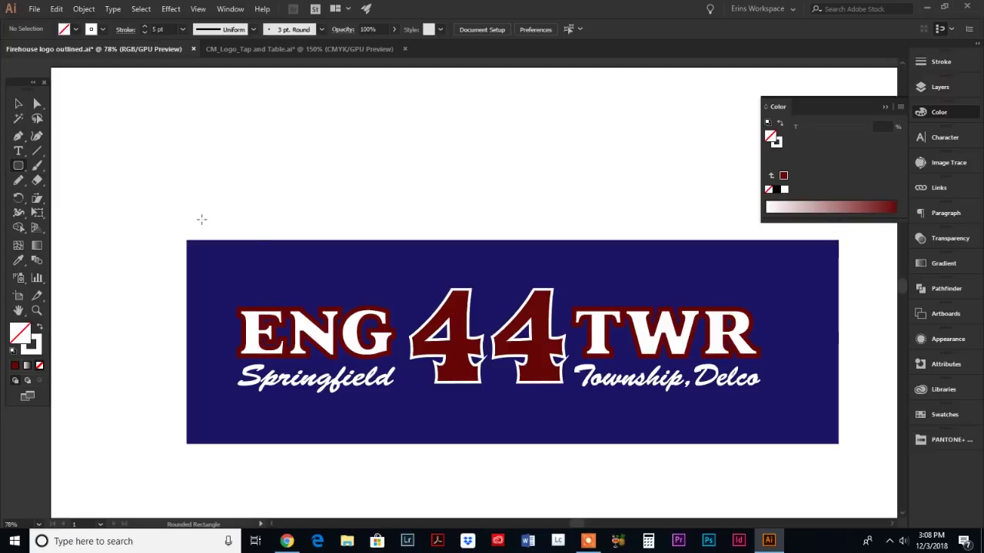
pyautogui.click(16, 103)
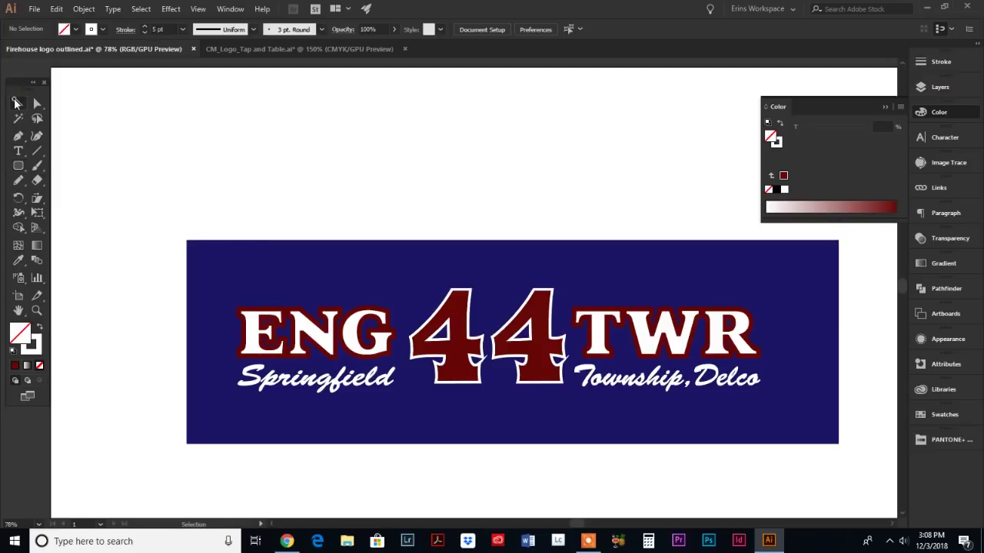
pyautogui.click(454, 344)
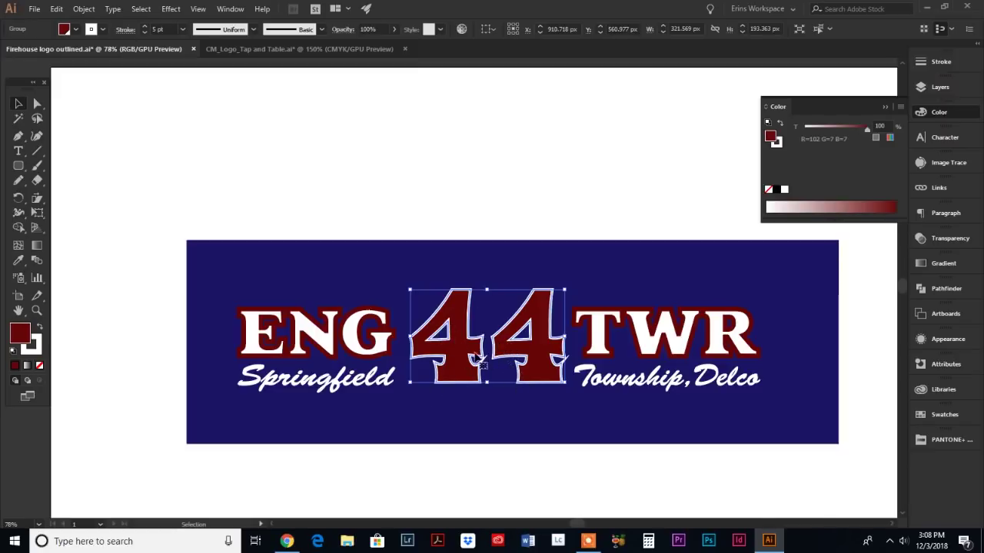
# Open Offset Path for the 44 numerals and preview the default offset.
pyautogui.click(87, 10)
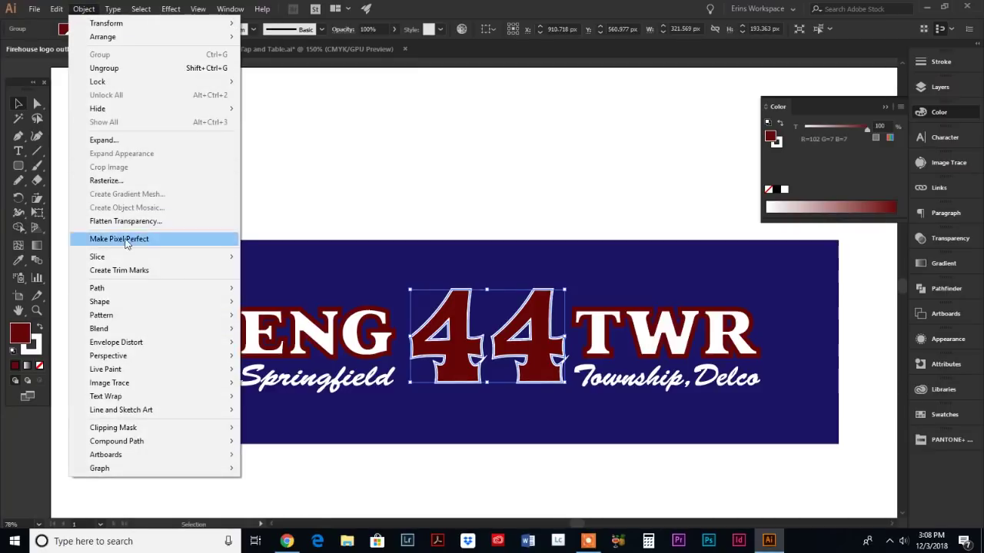
pyautogui.moveTo(136, 290)
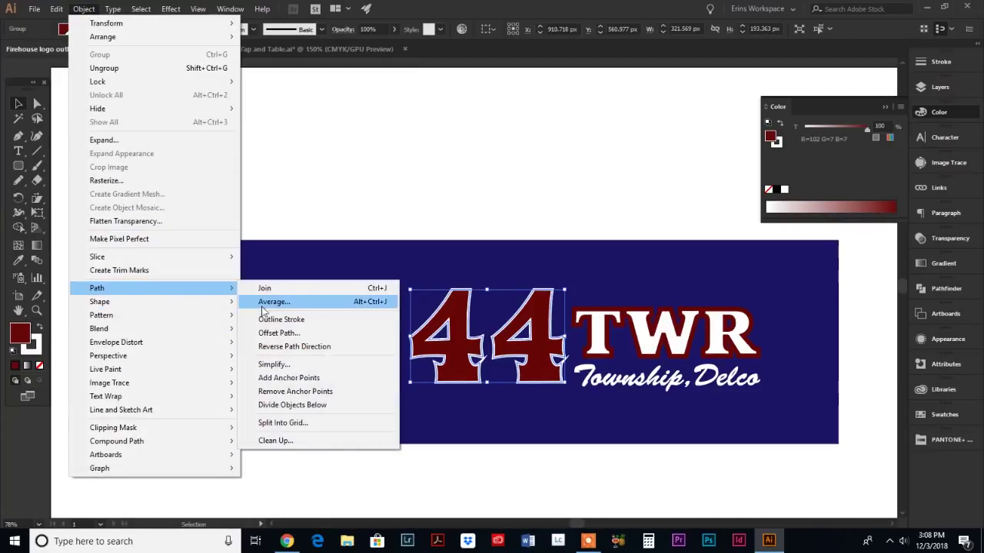
pyautogui.click(304, 332)
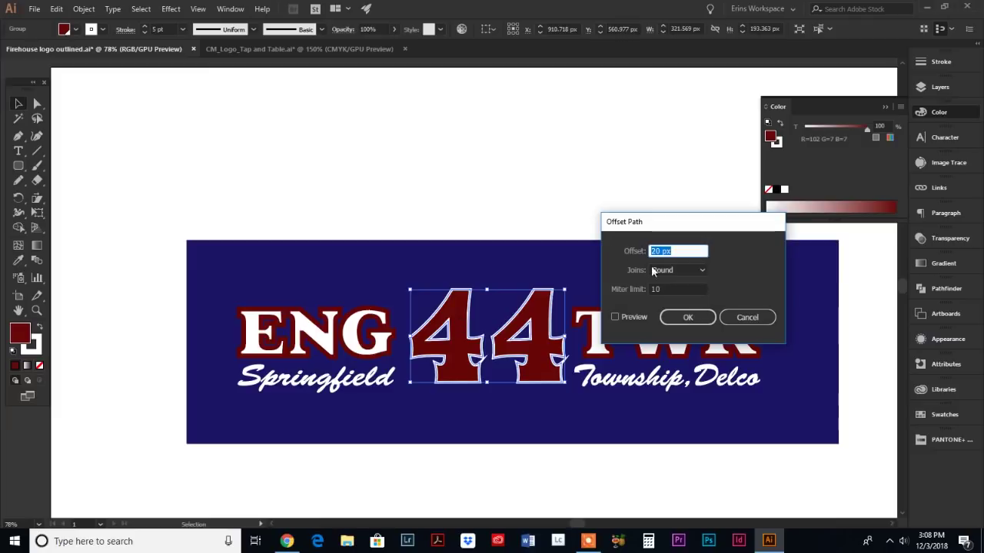
pyautogui.click(615, 317)
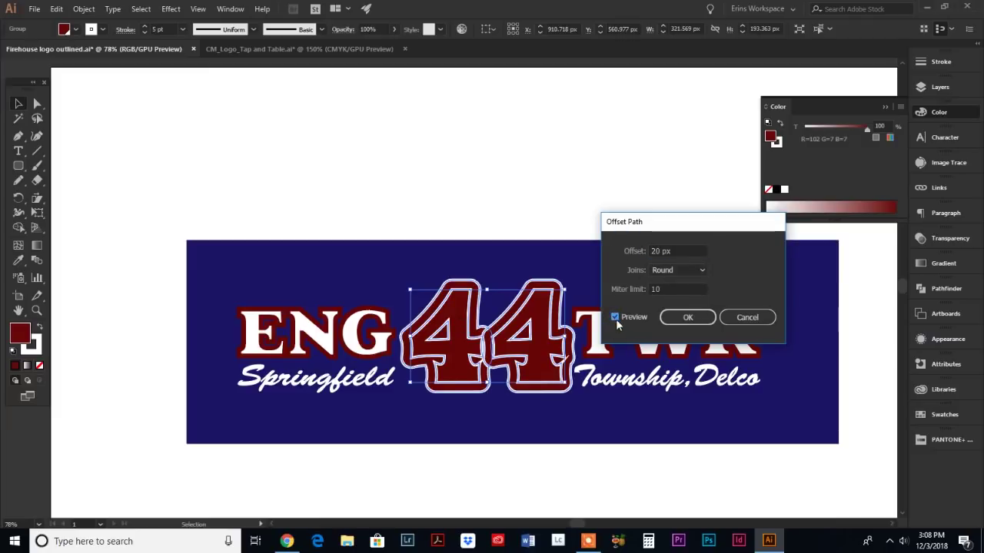
pyautogui.click(615, 318)
# Apply a 30 px round-joined offset around the 44 and clear the selection.
pyautogui.click(650, 255)
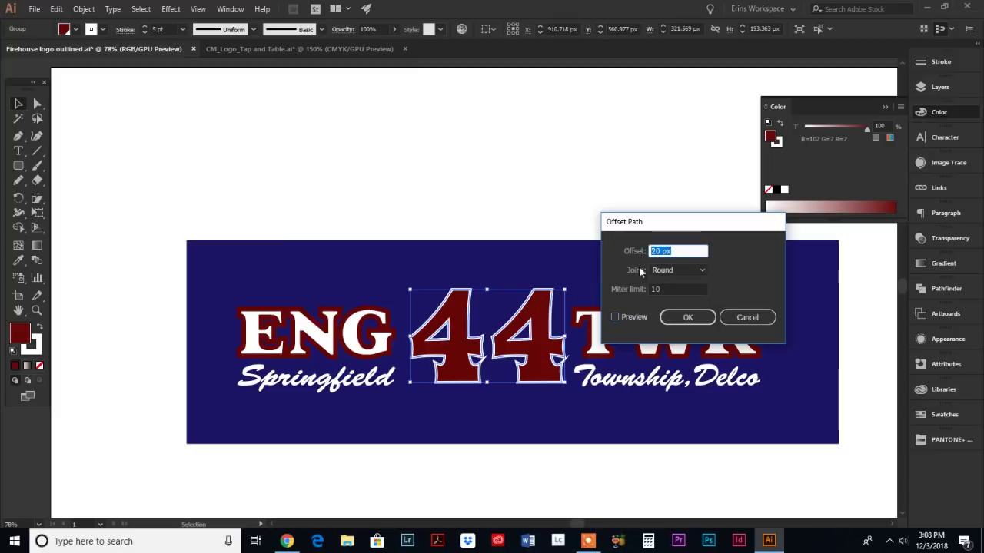
pyautogui.write('30')
pyautogui.click(615, 317)
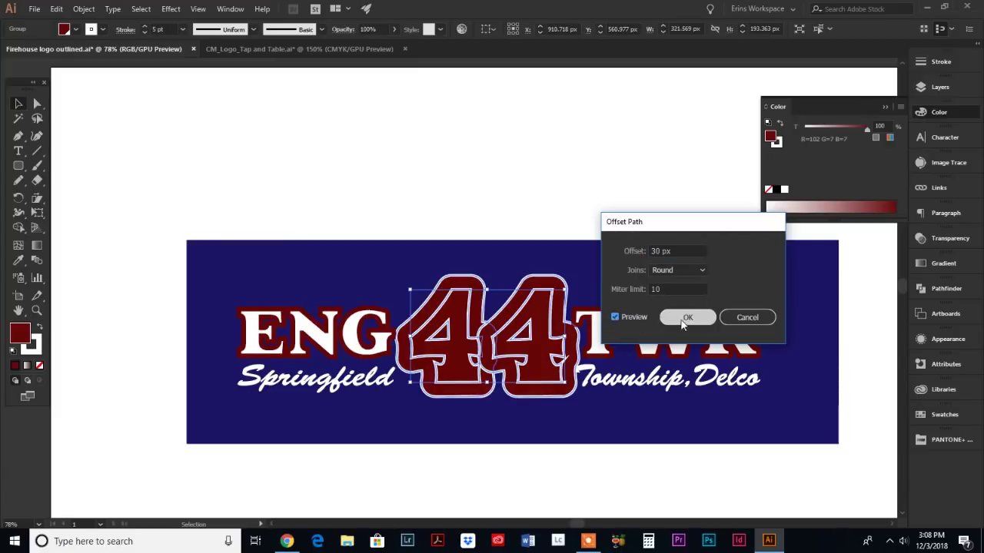
pyautogui.click(666, 321)
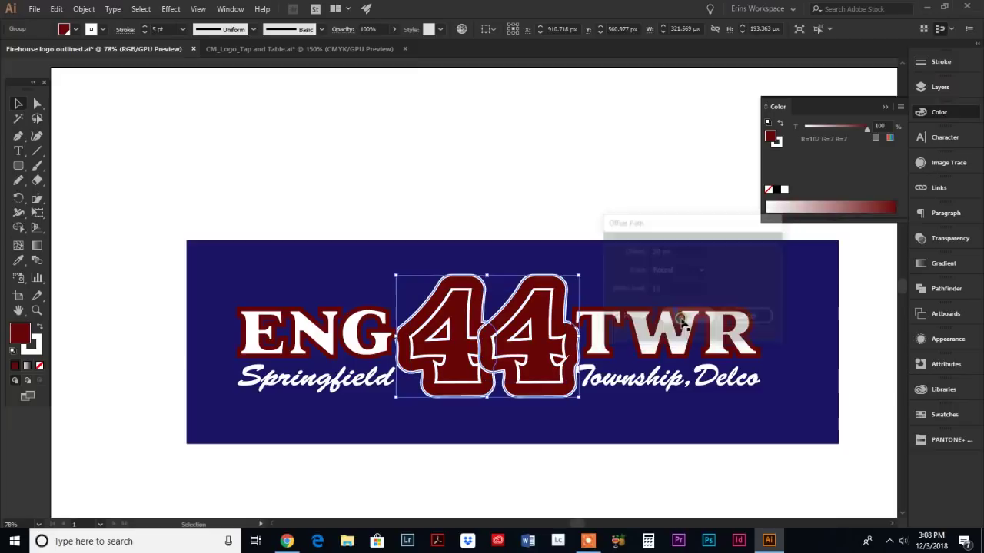
pyautogui.click(525, 183)
pyautogui.click(470, 285)
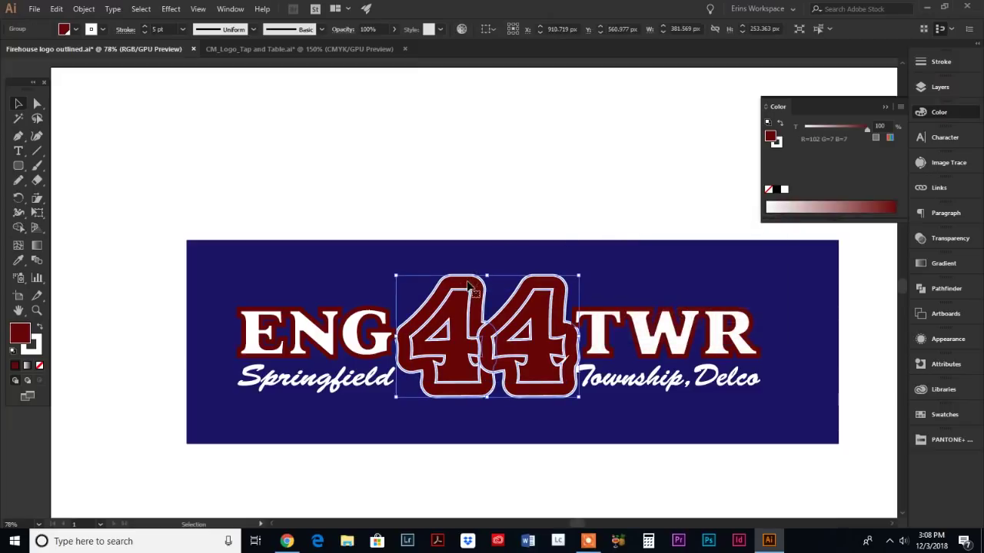
pyautogui.click(556, 221)
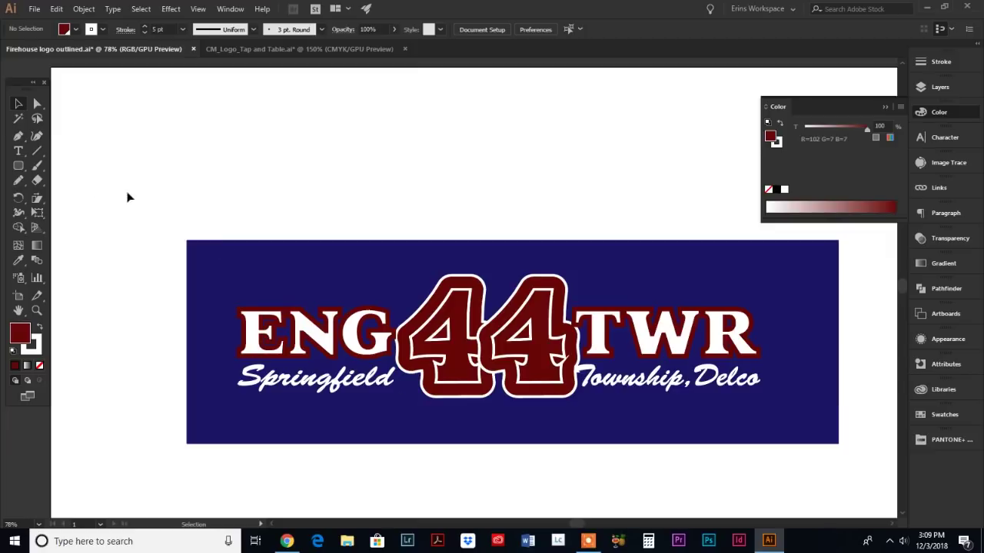
# Draw a rounded rectangle over ENG Springfield and duplicate it over TWR Township.
pyautogui.click(18, 167)
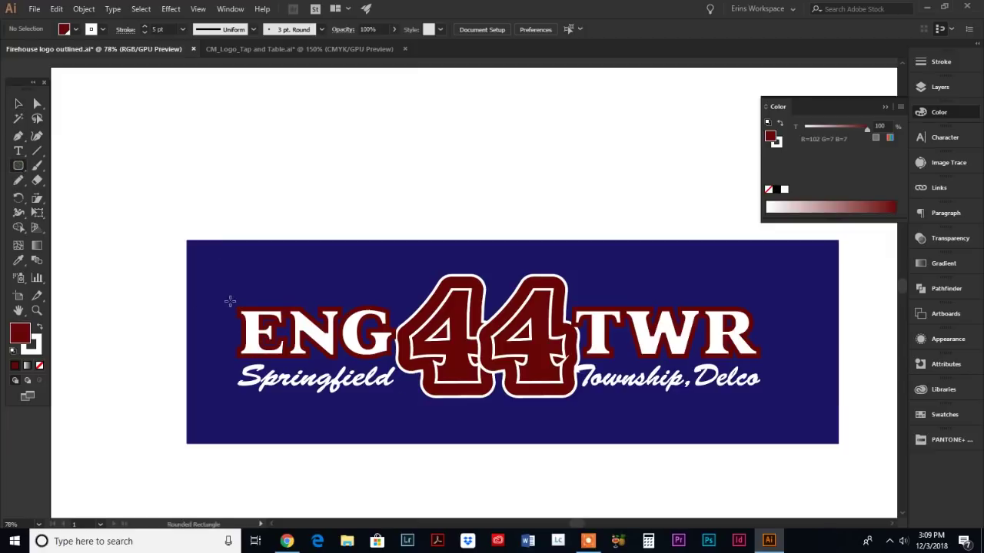
pyautogui.moveTo(227, 297); pyautogui.dragTo(476, 398)
pyautogui.click(19, 103)
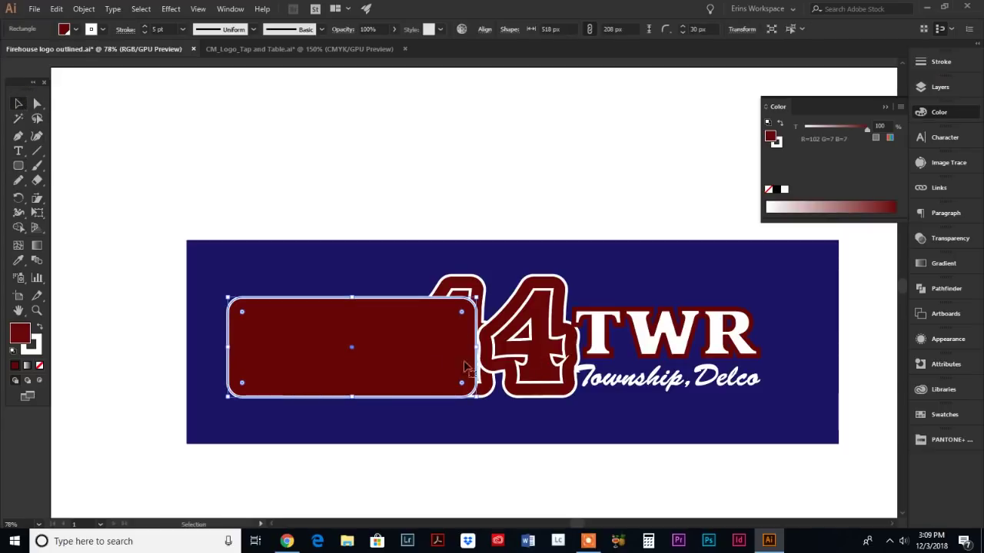
pyautogui.press('ctrl')
pyautogui.moveTo(377, 348); pyautogui.dragTo(673, 396)
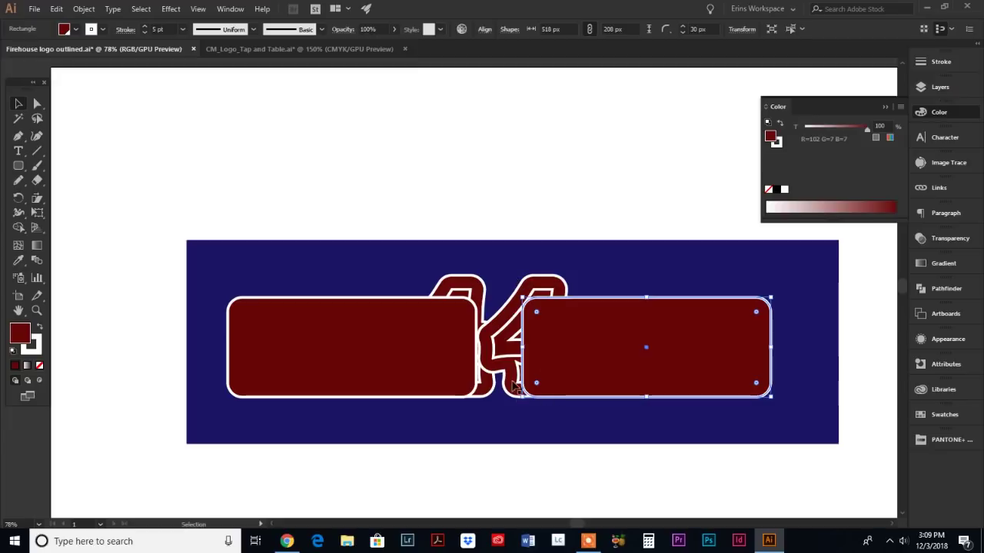
pyautogui.click(474, 291)
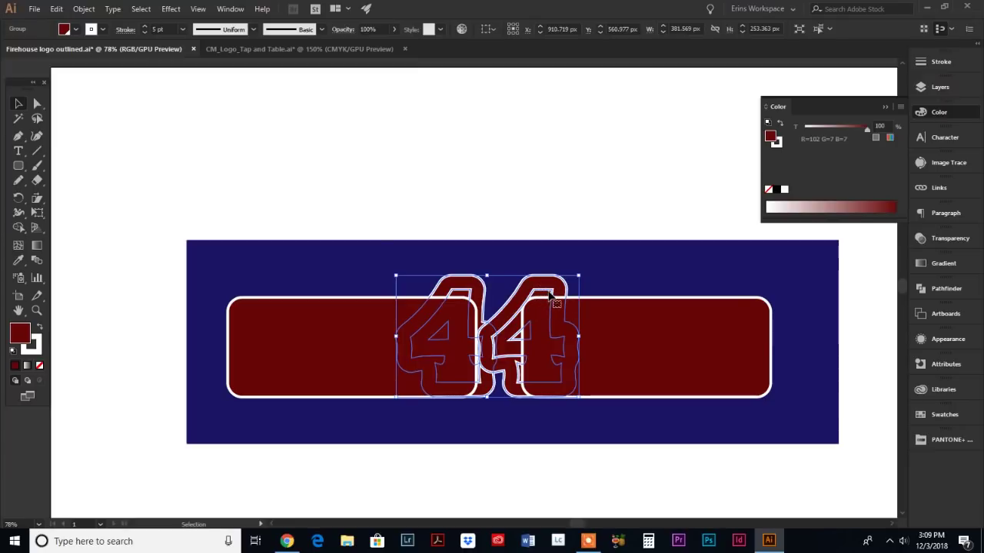
# Ungroup the 44 offset outline and select both 4 outlines.
pyautogui.click(81, 10)
pyautogui.click(104, 68)
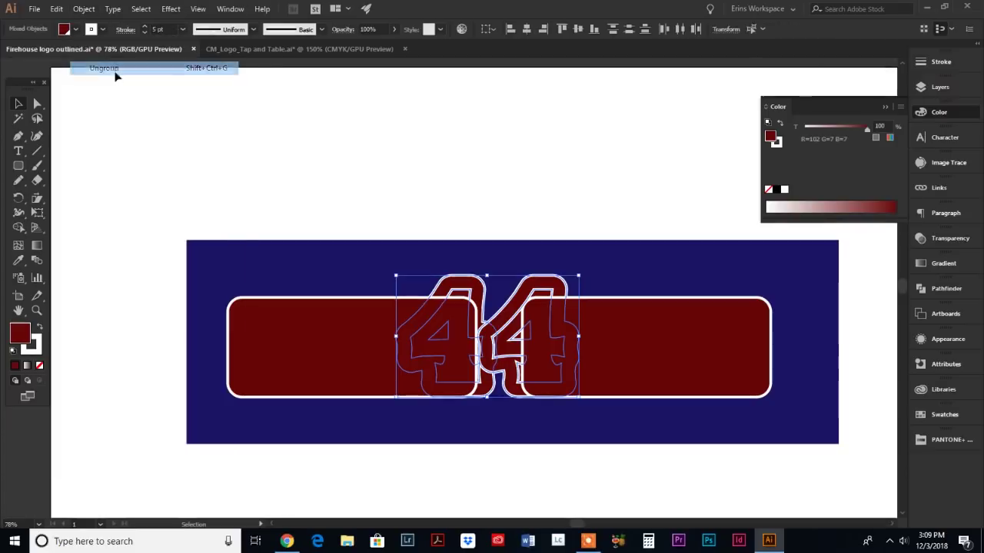
pyautogui.click(473, 205)
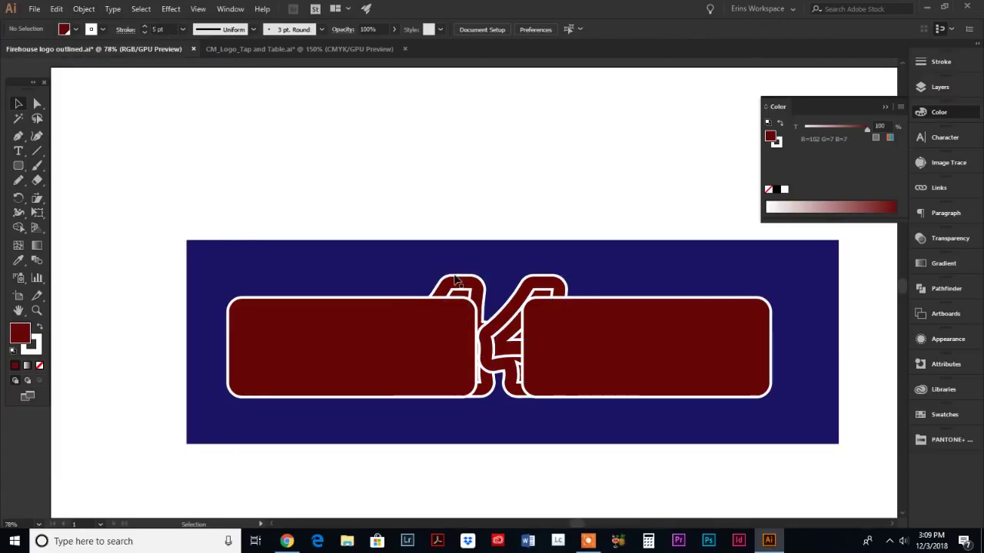
pyautogui.click(462, 282)
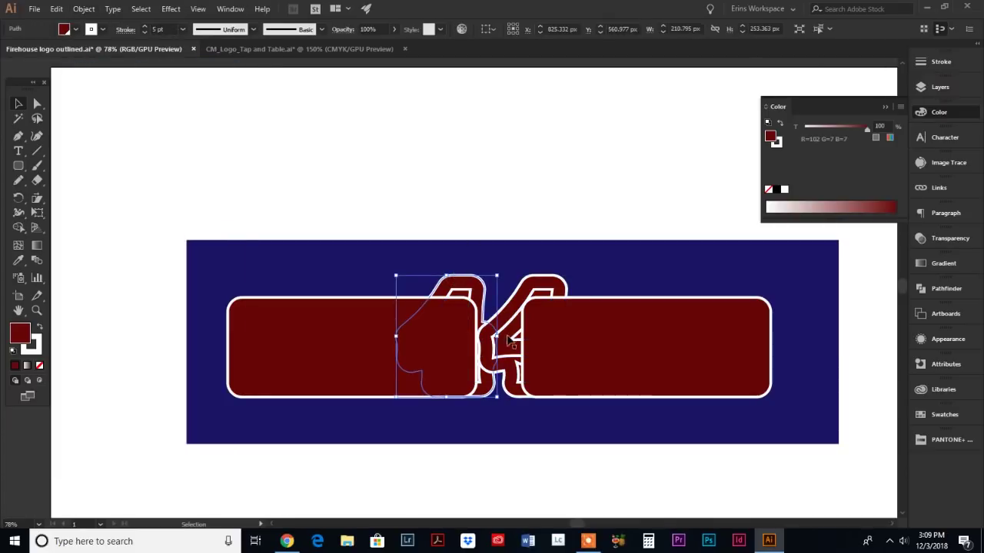
pyautogui.keyDown('shift'); pyautogui.click(534, 291); pyautogui.keyUp('shift')
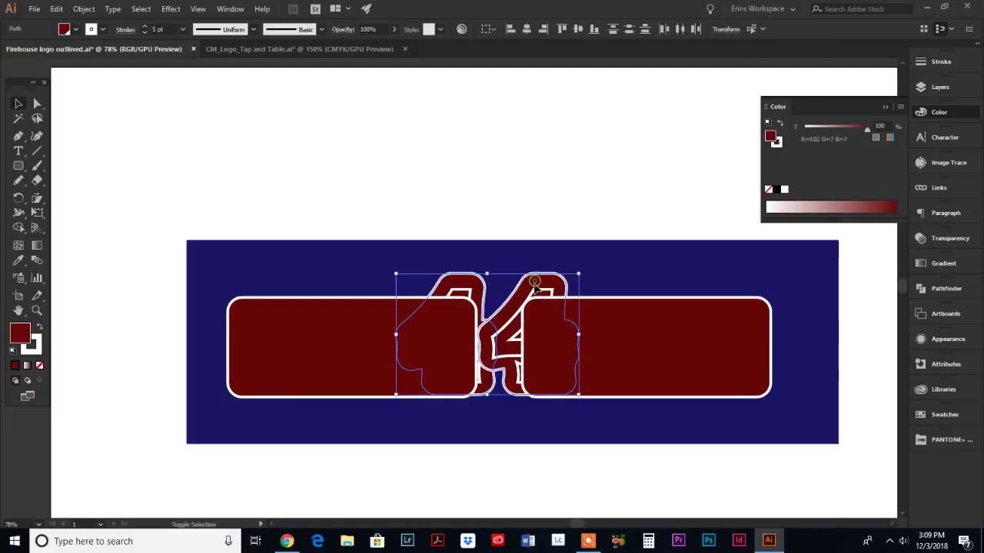
pyautogui.moveTo(534, 291); pyautogui.dragTo(507, 296)
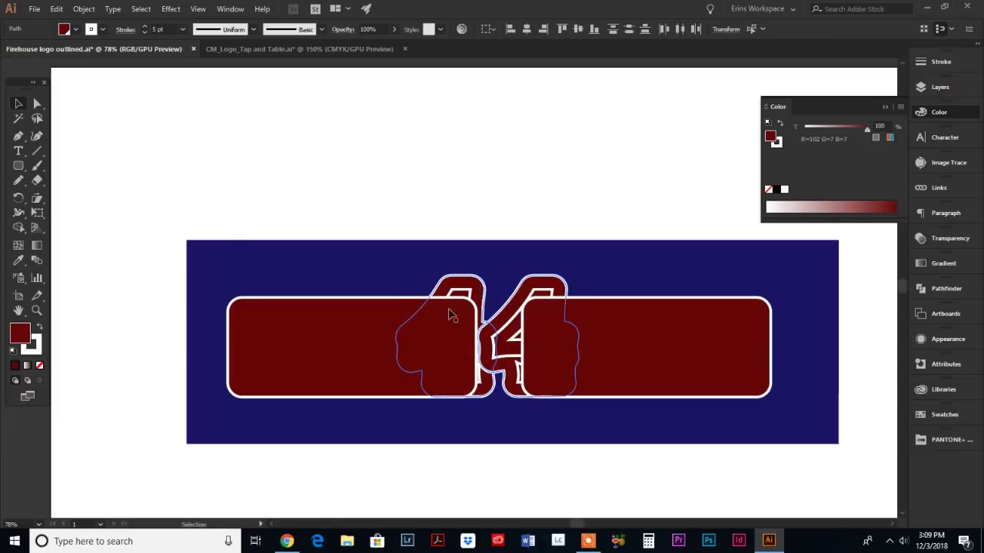
# Add both rounded rectangles to the selection and Unite them in Pathfinder.
pyautogui.keyDown('shift'); pyautogui.click(289, 346); pyautogui.keyUp('shift')
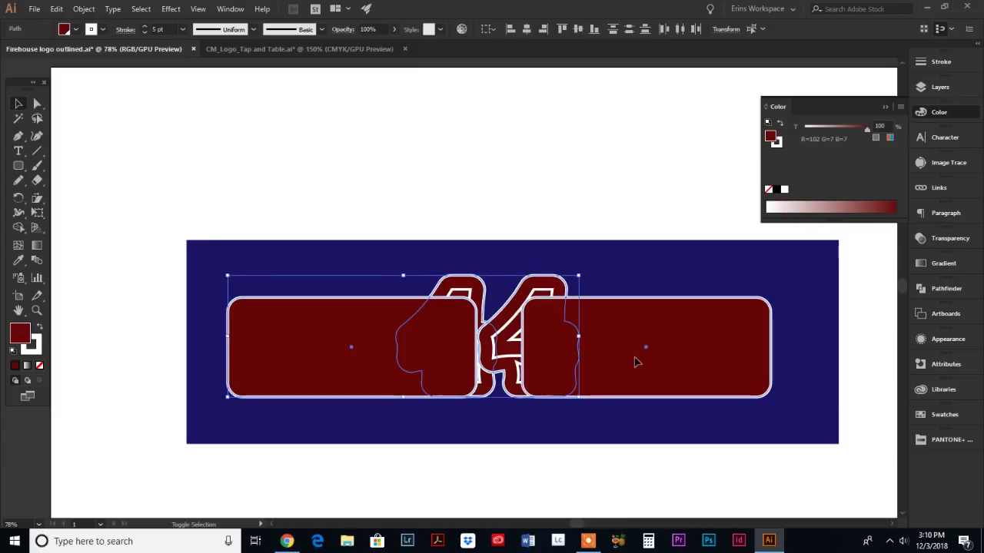
pyautogui.keyDown('shift'); pyautogui.click(635, 362); pyautogui.keyUp('shift')
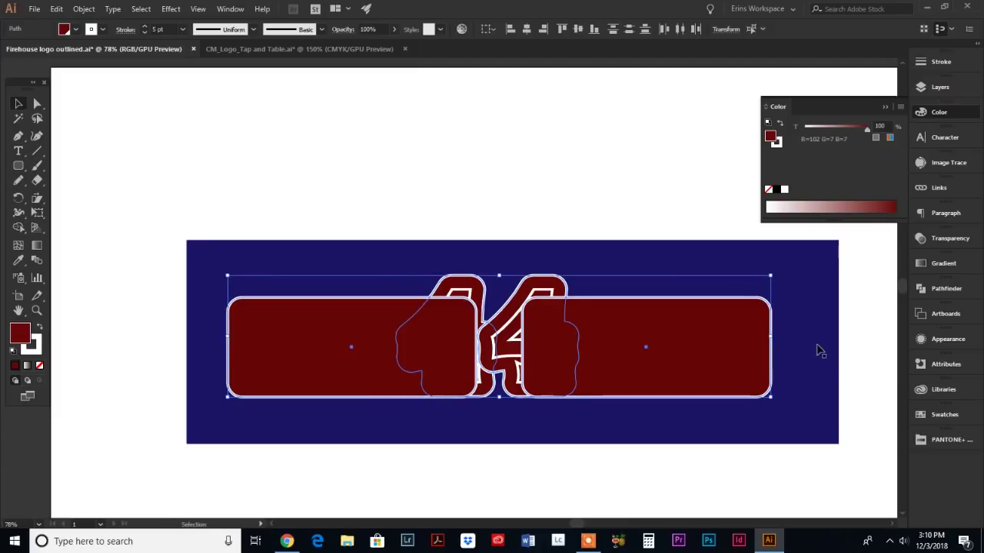
pyautogui.click(939, 289)
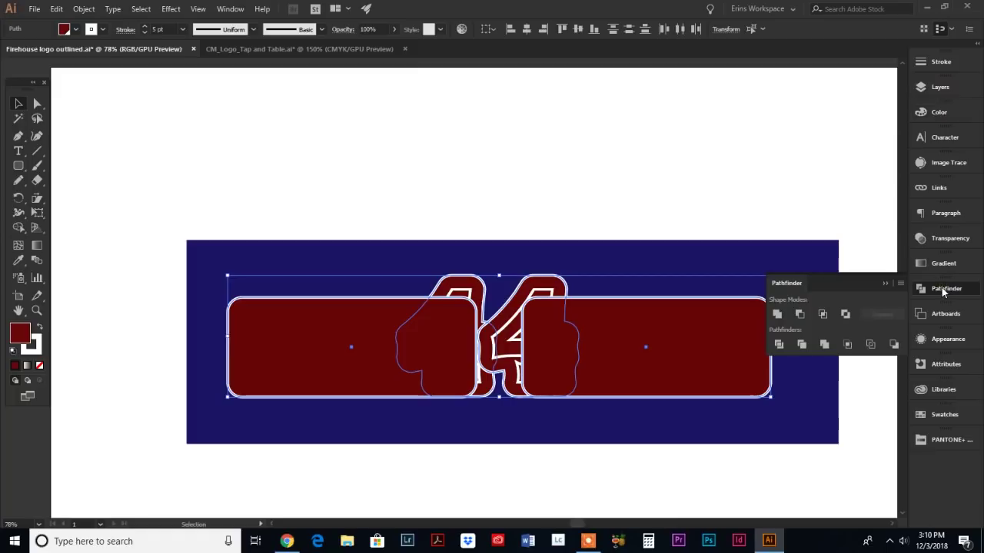
pyautogui.click(778, 314)
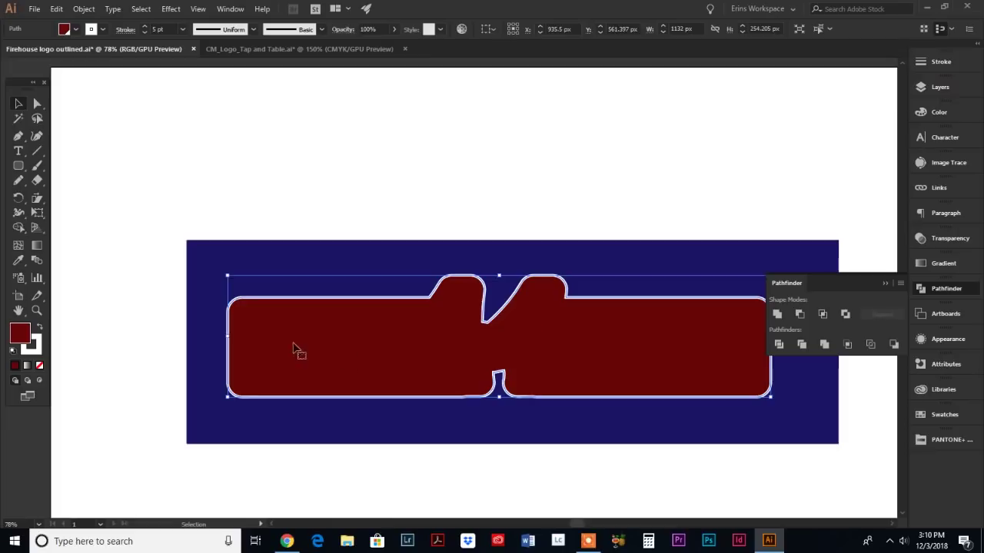
# Remove the merged shape's fill and give it a magenta 100 stroke.
pyautogui.click(39, 365)
pyautogui.press('F6')
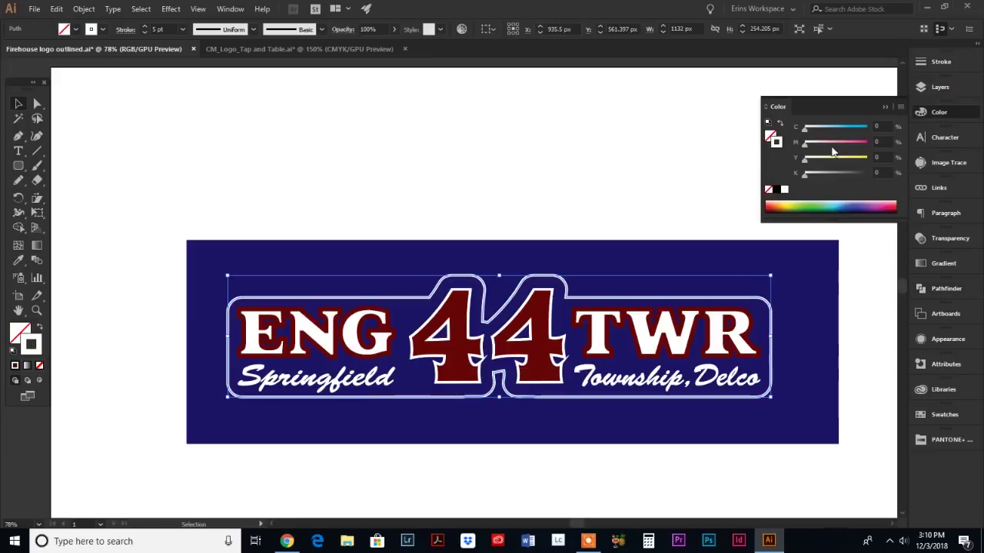
pyautogui.click(881, 142)
pyautogui.write('100')
pyautogui.press('Return')
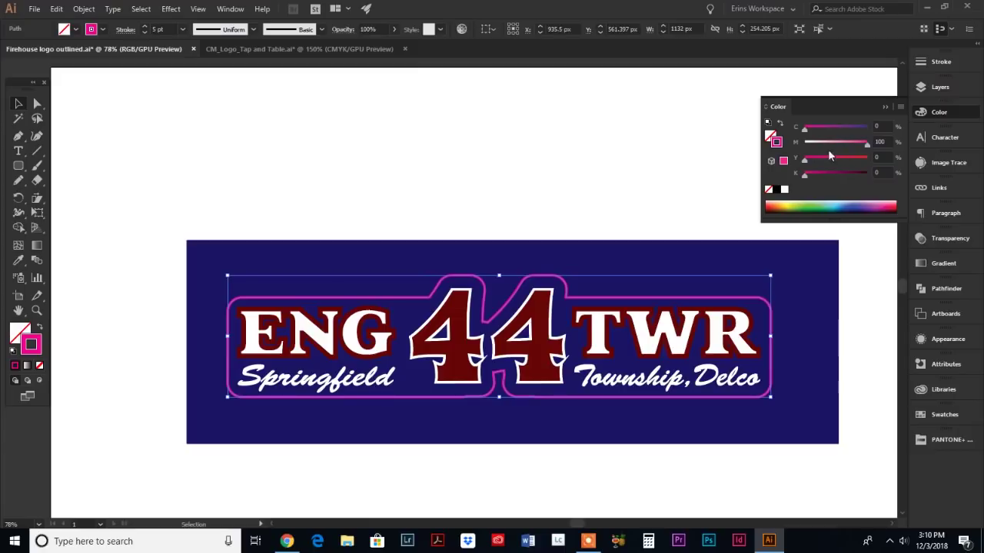
pyautogui.click(665, 196)
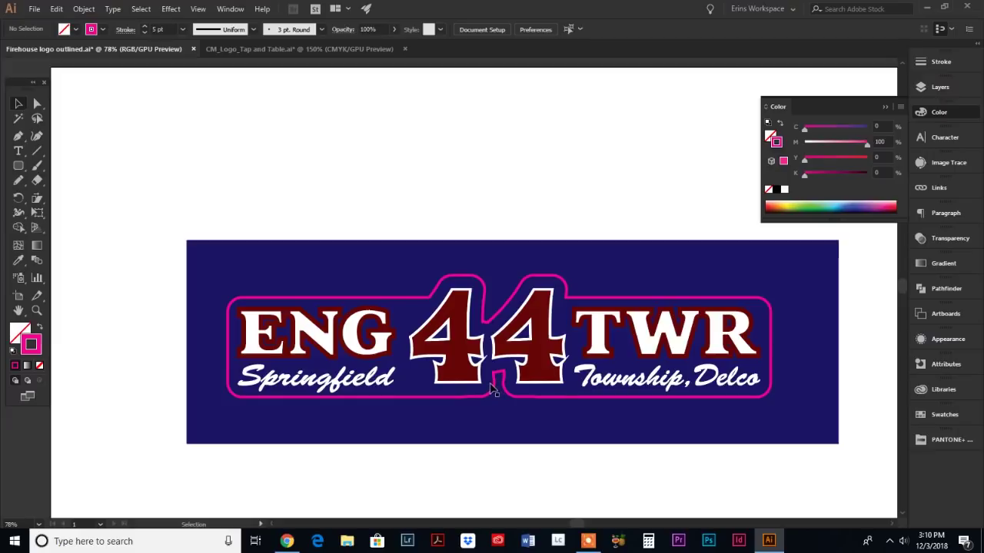
pyautogui.click(489, 329)
pyautogui.click(86, 8)
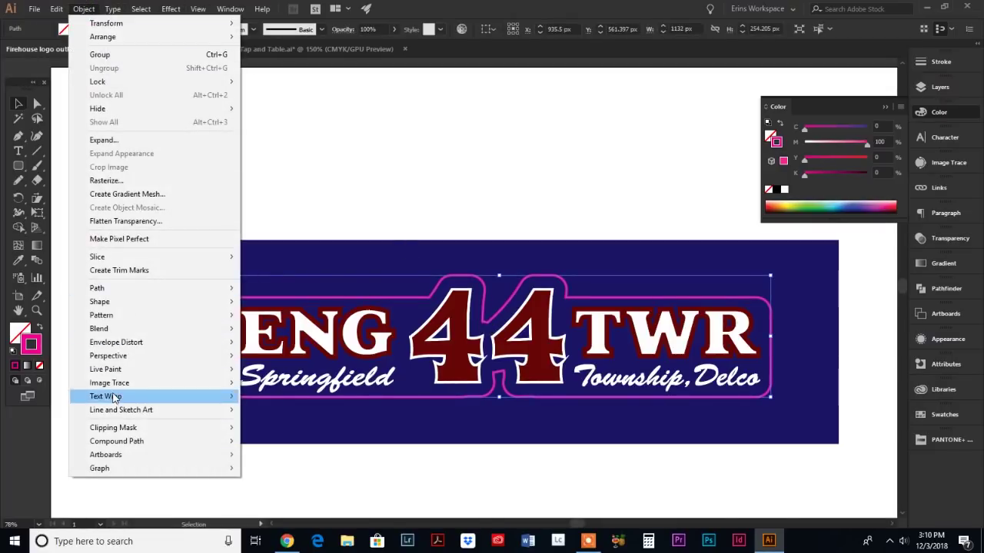
pyautogui.moveTo(132, 317)
pyautogui.moveTo(127, 287)
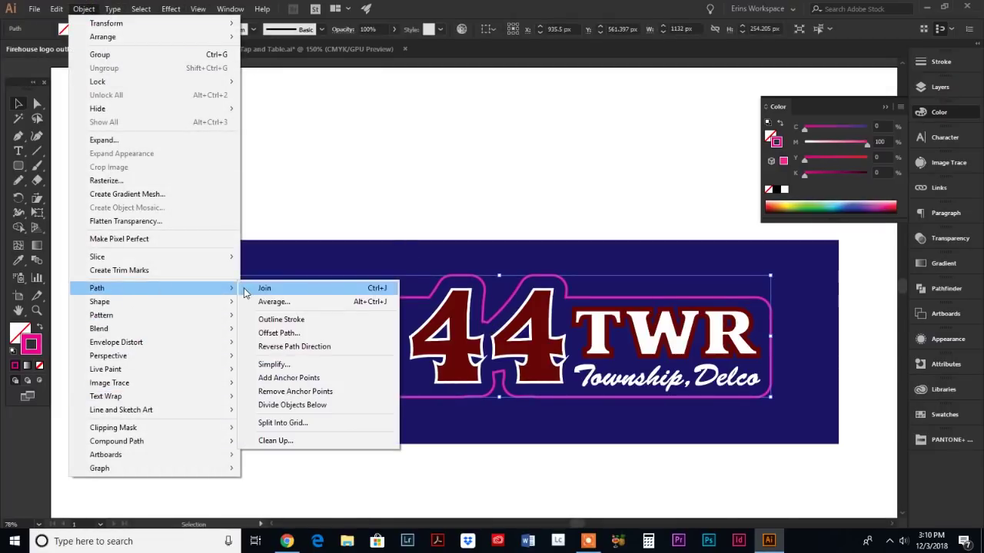
pyautogui.click(291, 337)
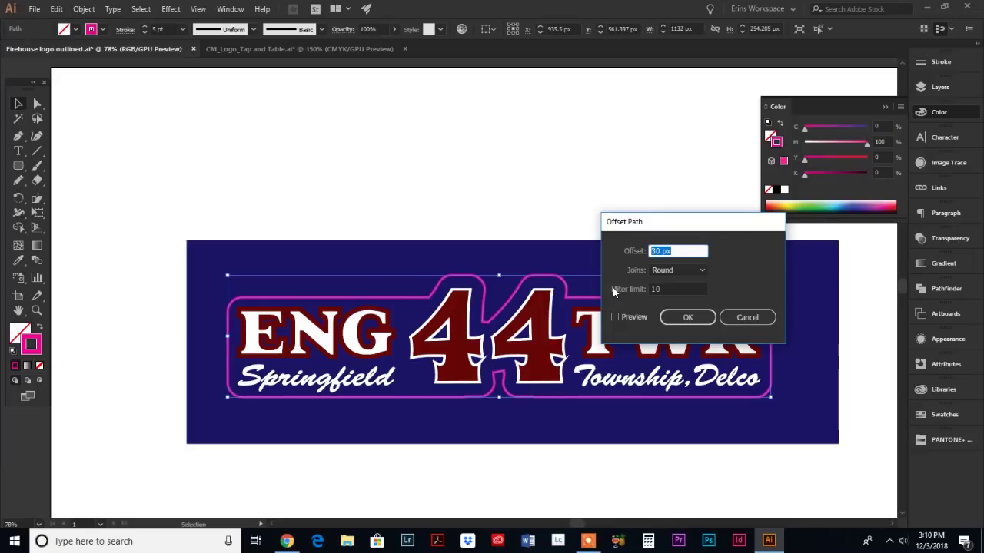
pyautogui.write('40')
pyautogui.press('Tab')
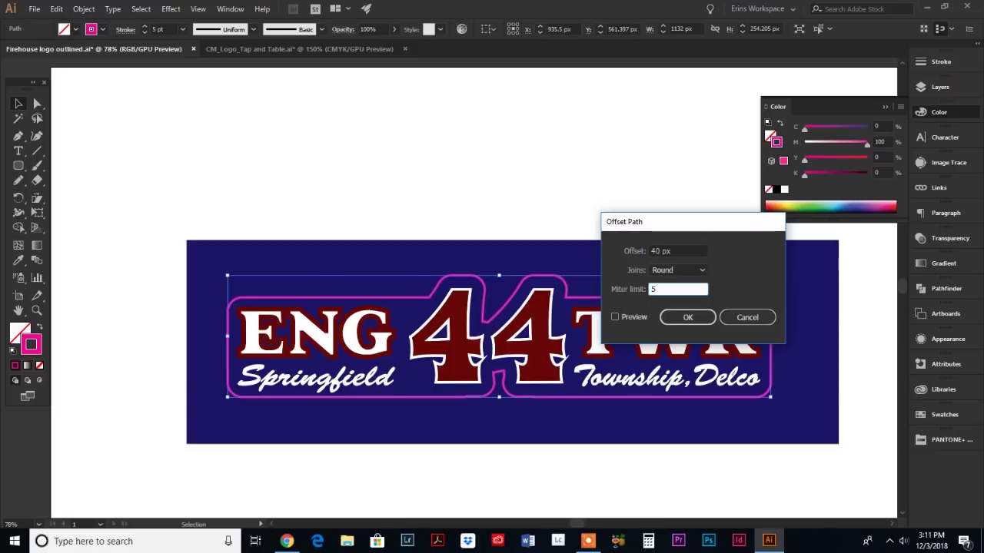
pyautogui.write('5')
pyautogui.click(615, 318)
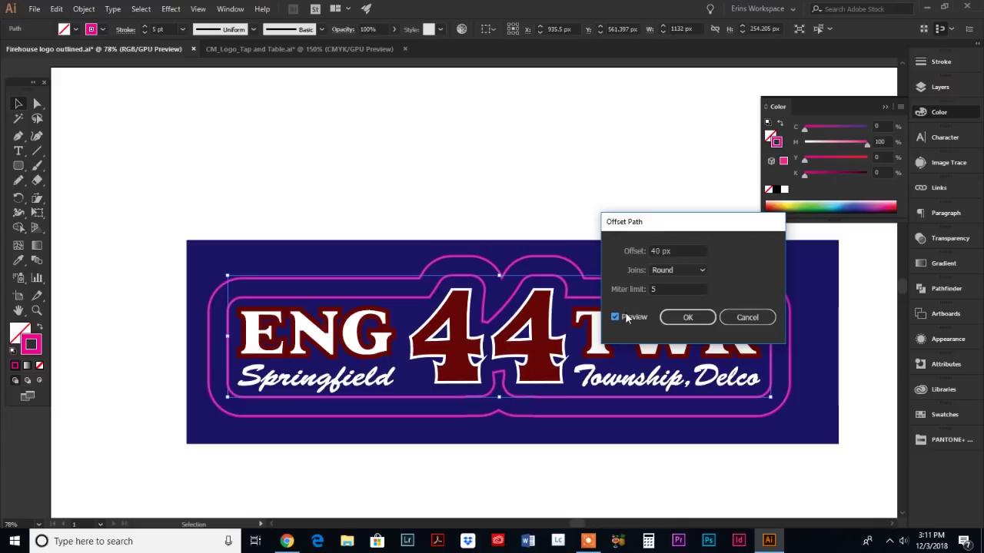
pyautogui.click(731, 317)
pyautogui.click(606, 189)
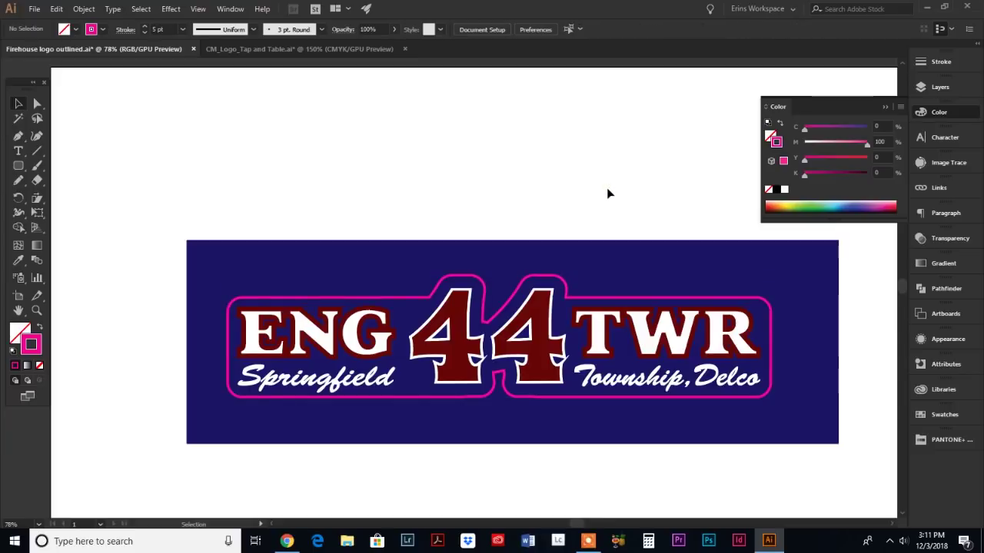